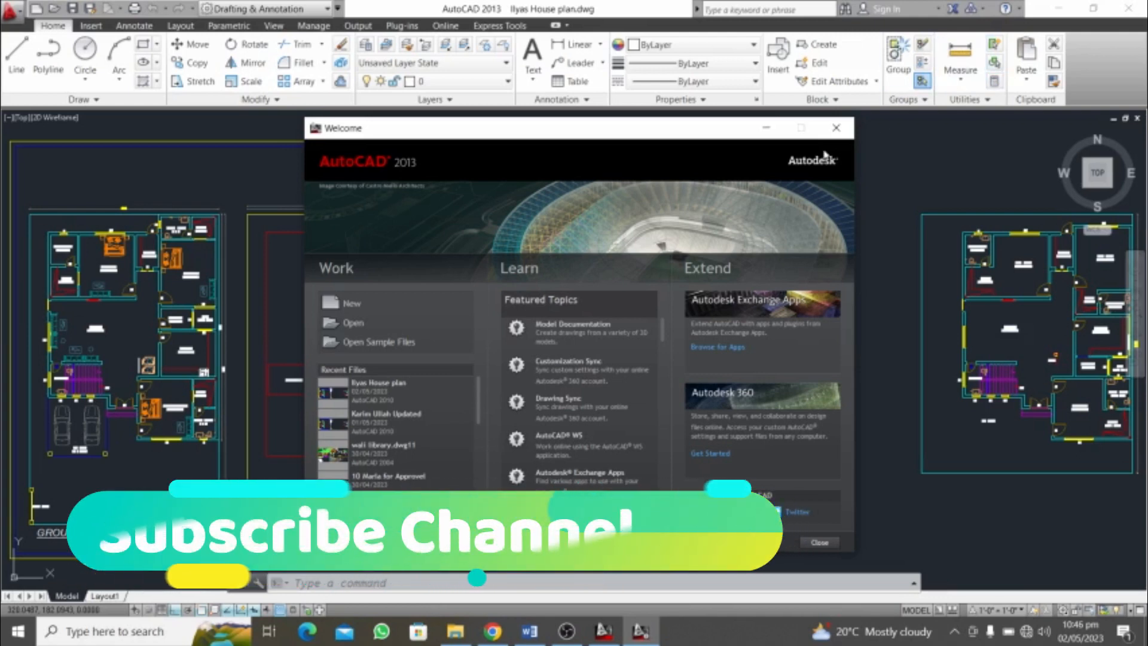
Close the welcome window to reveal the house plan drawing
left_click(836, 128)
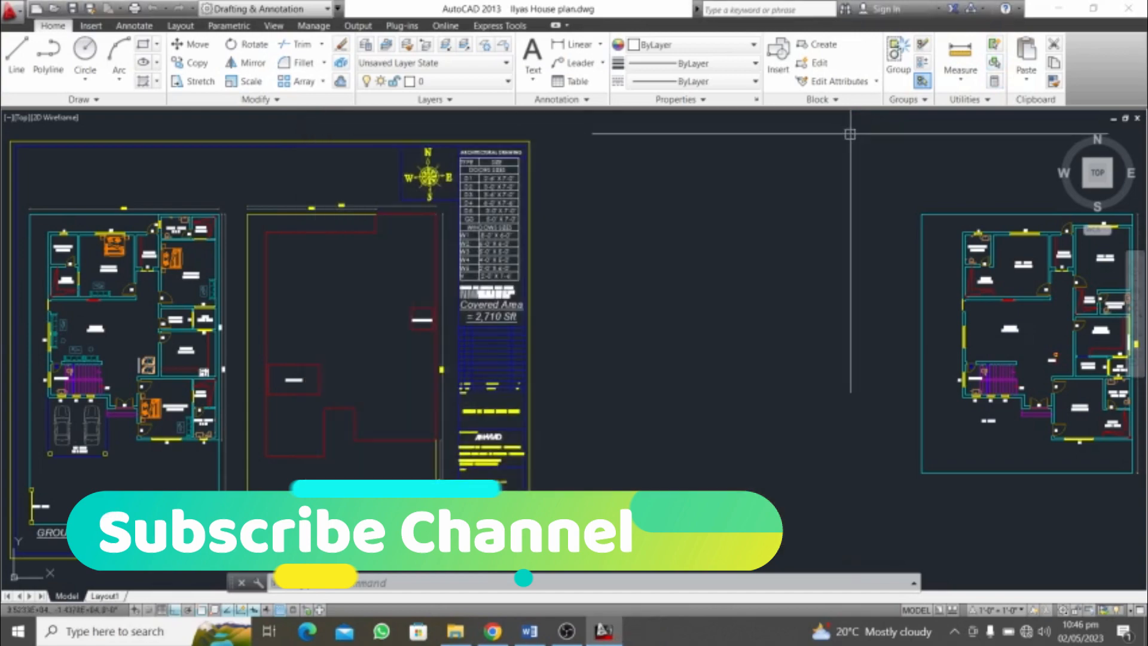
left_click(809, 158)
left_click(809, 157)
middle_click_drag(810, 156, 810, 156)
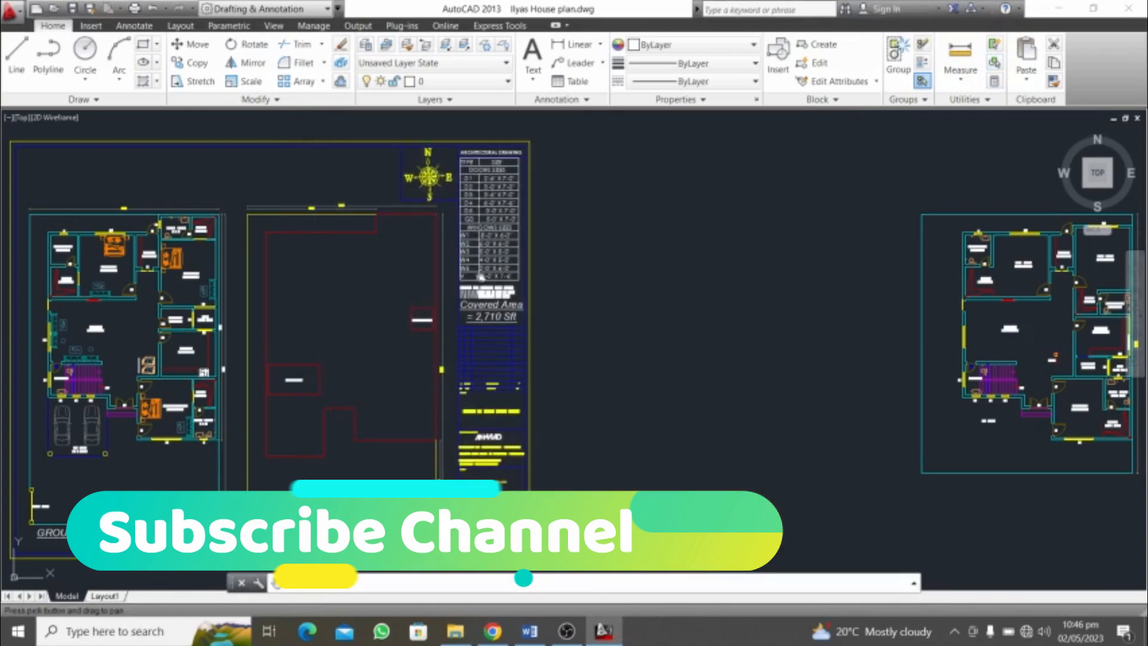
Examine the overall plot width and depth dimensions around the ground floor plan
left_click_drag(340, 357, 541, 352)
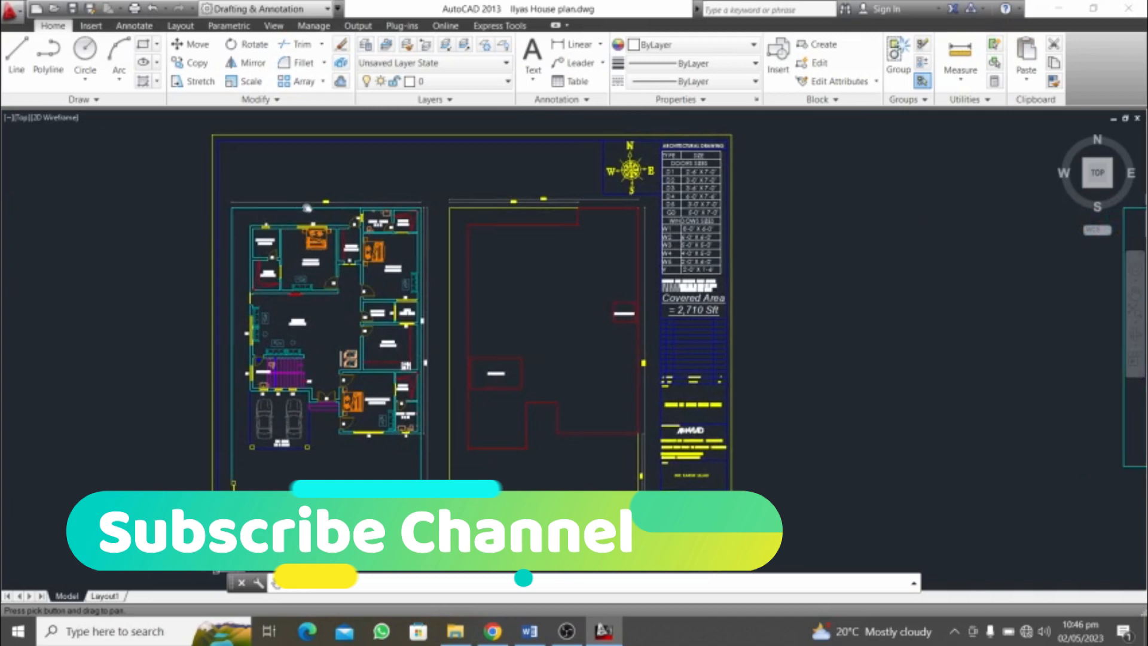
scroll(308, 209, "up", 4)
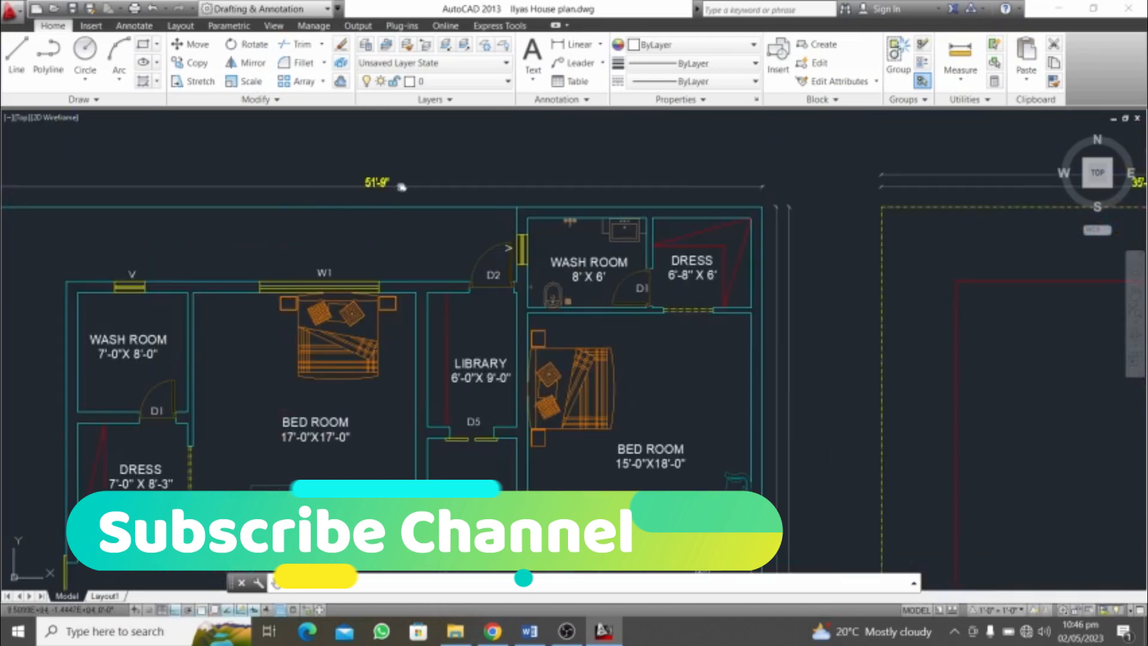
key("Escape")
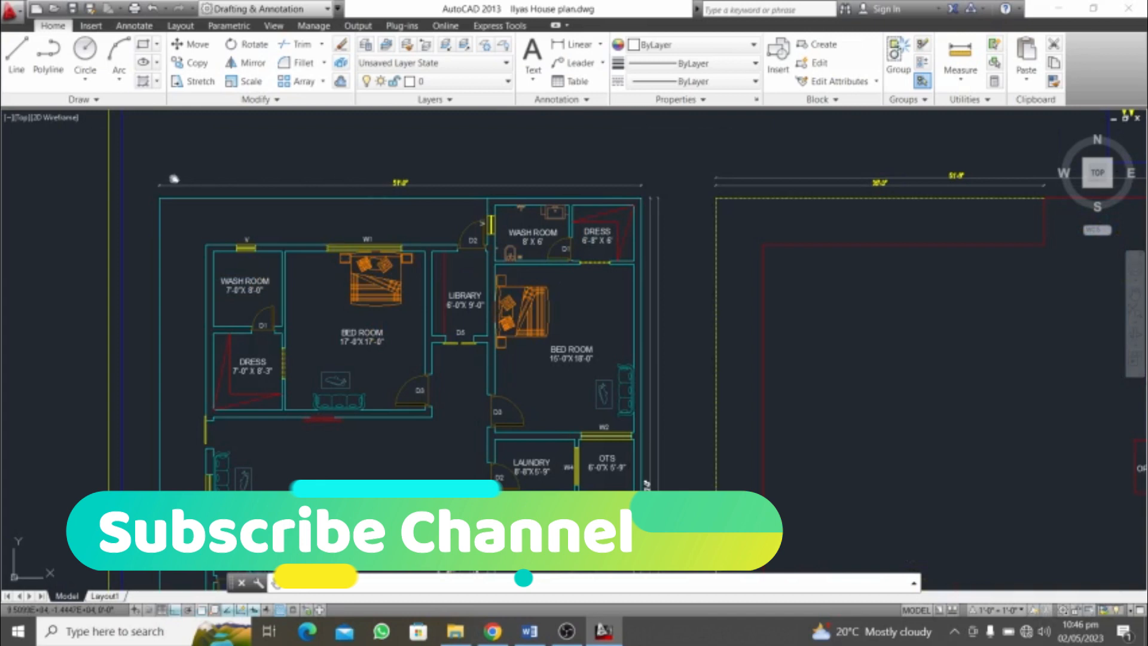
scroll(213, 170, "up", 2)
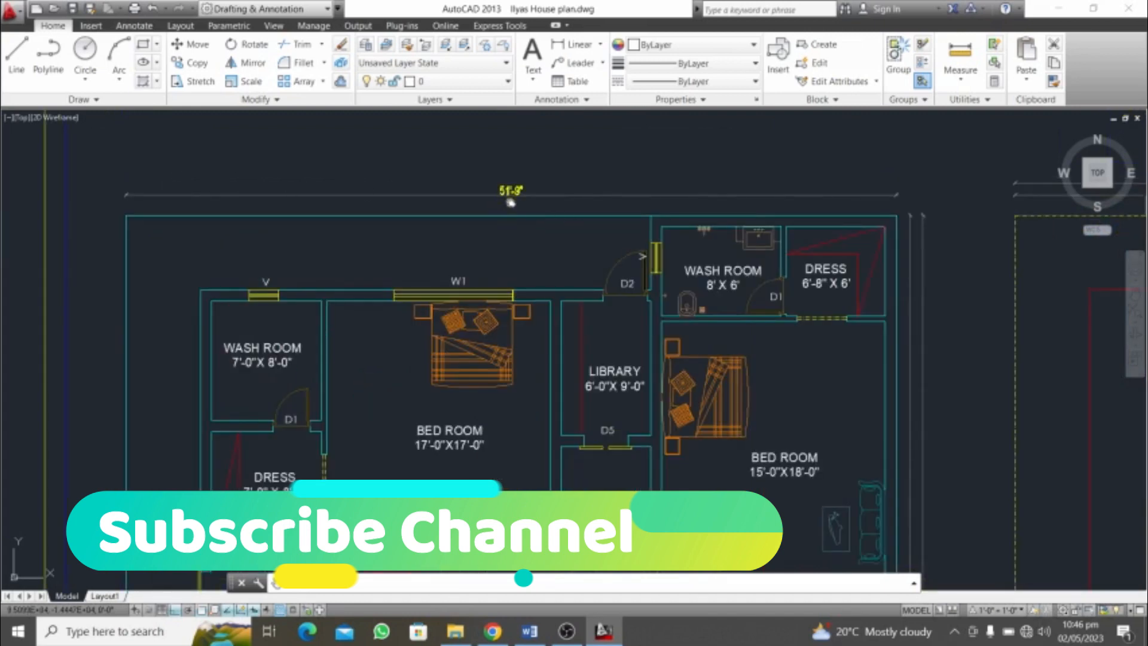
scroll(510, 202, "down", 8)
scroll(523, 275, "up", 2)
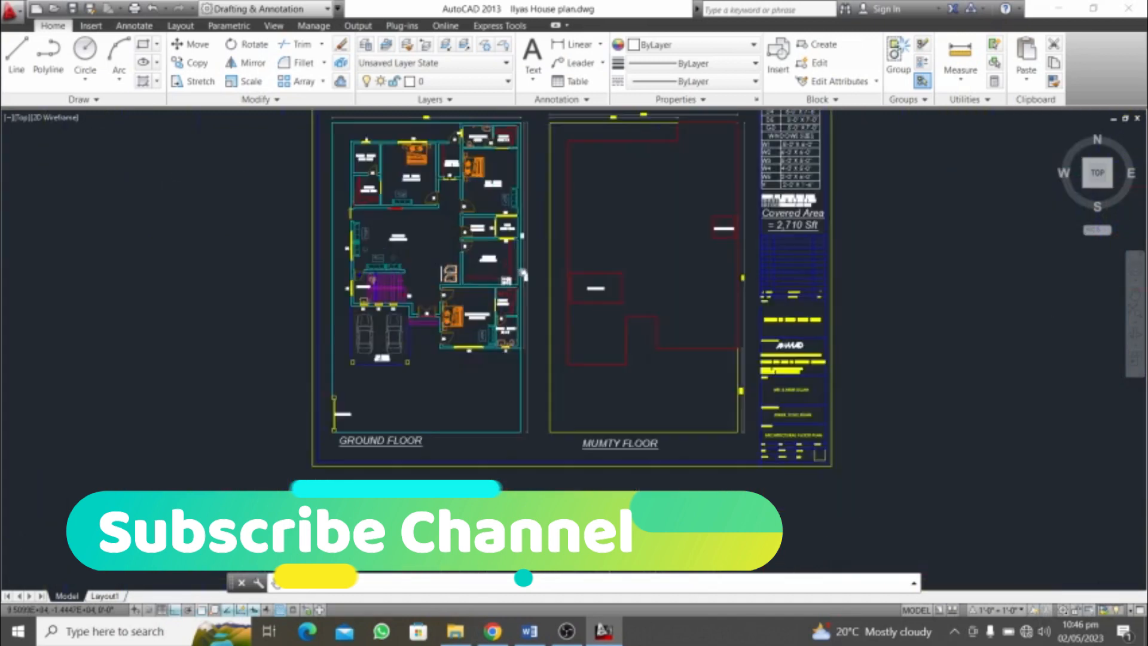
scroll(523, 274, "up", 8)
scroll(568, 308, "down", 7)
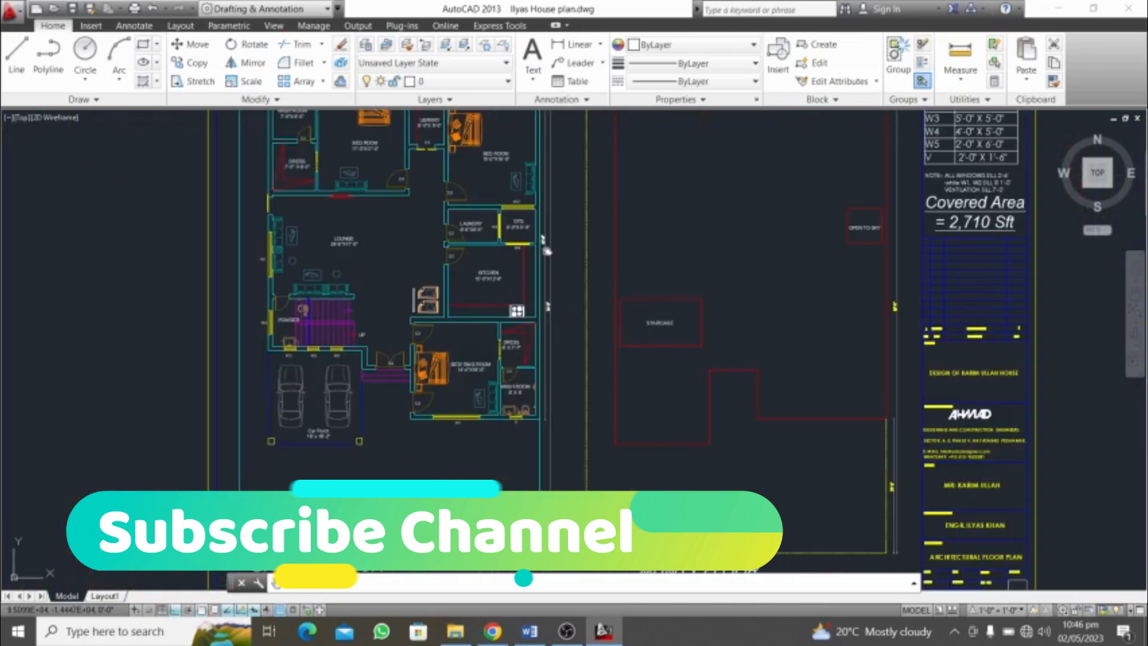
scroll(540, 241, "up", 4)
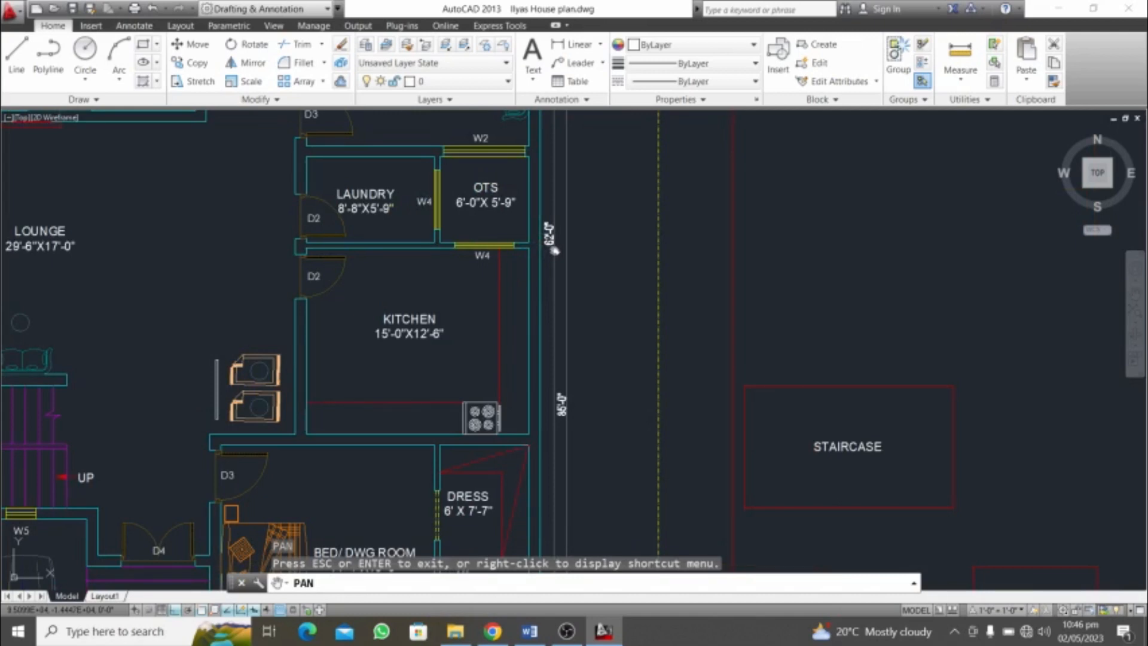
scroll(555, 252, "down", 8)
scroll(550, 399, "up", 2)
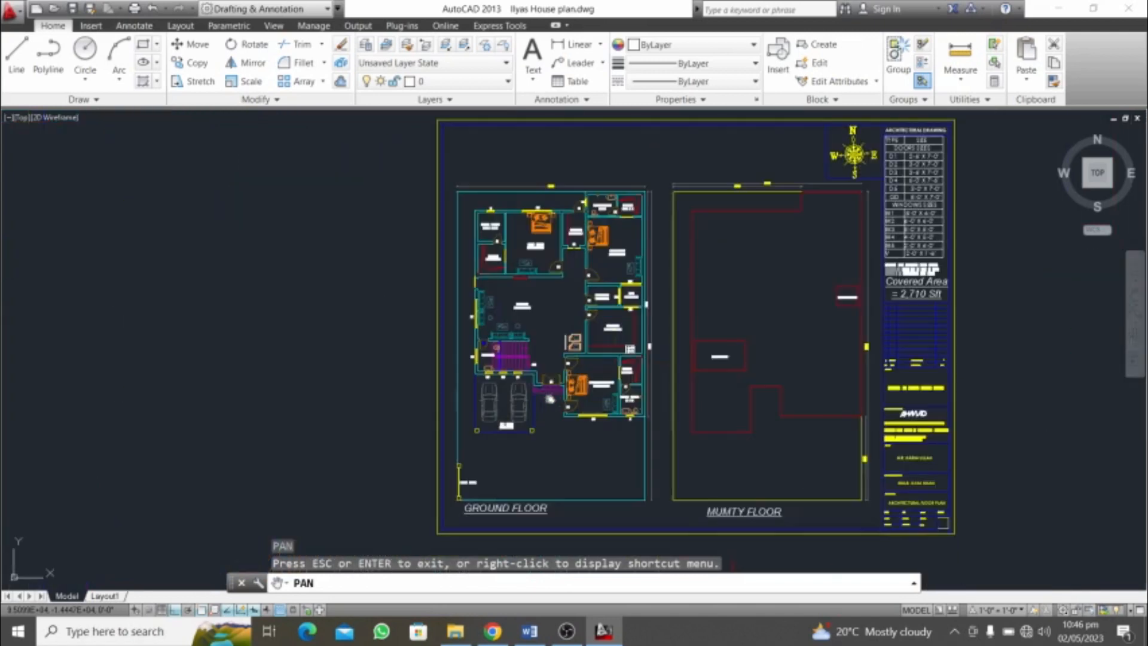
Examine the main gate, car porch, front entrance and bed/drawing room of the ground floor plan
scroll(550, 395, "up", 8)
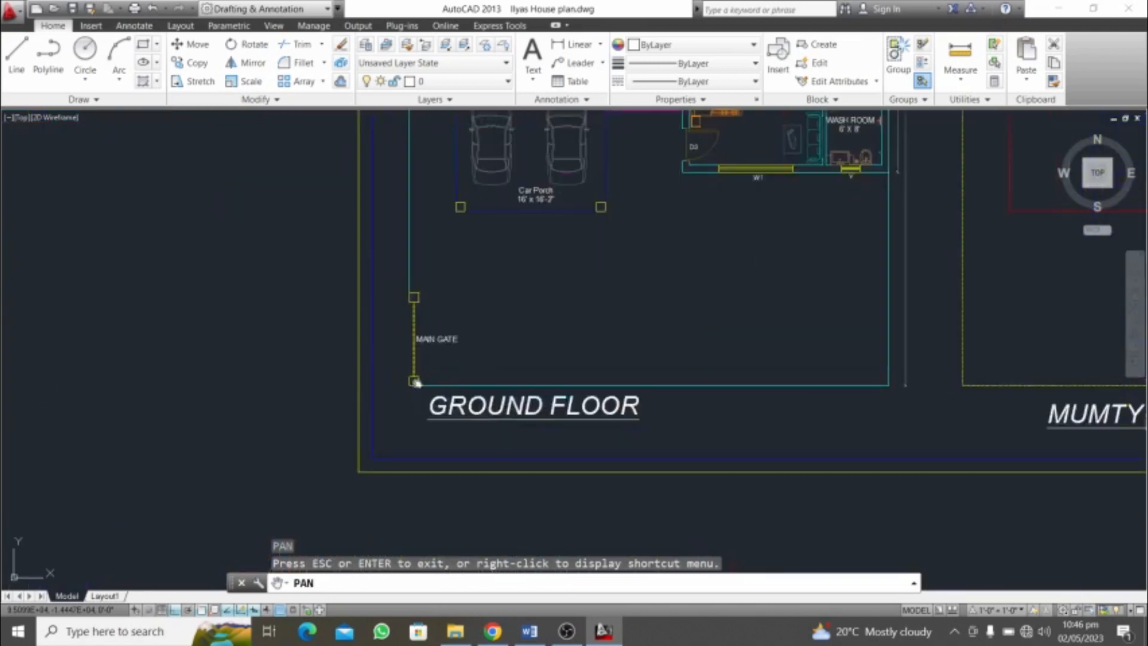
scroll(469, 392, "down", 4)
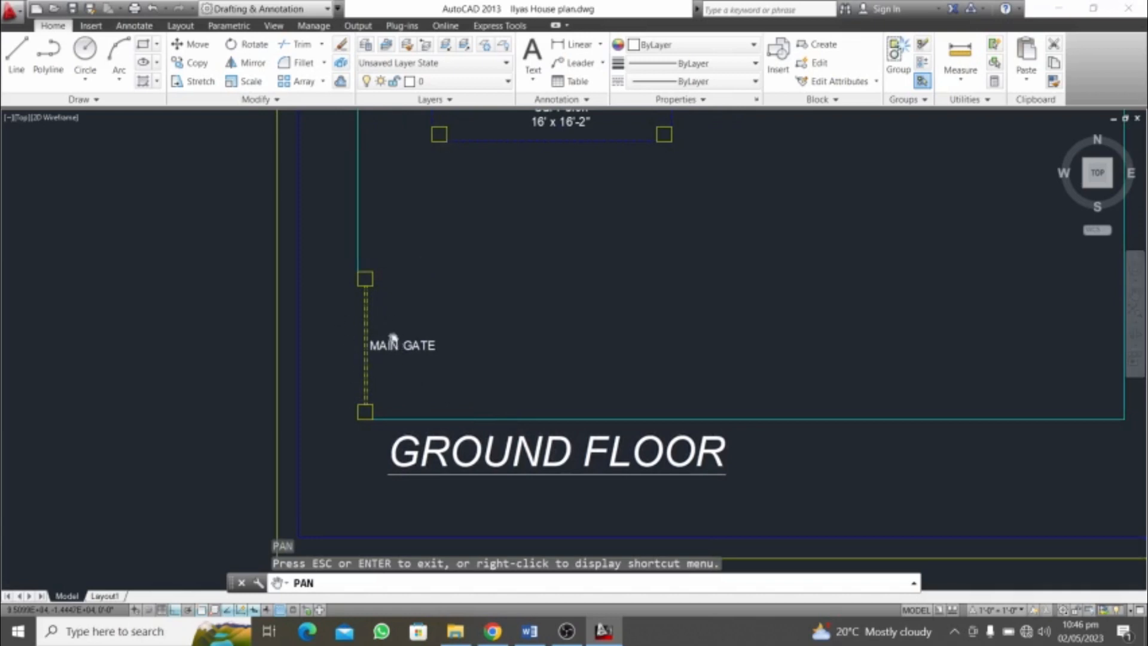
scroll(389, 340, "down", 2)
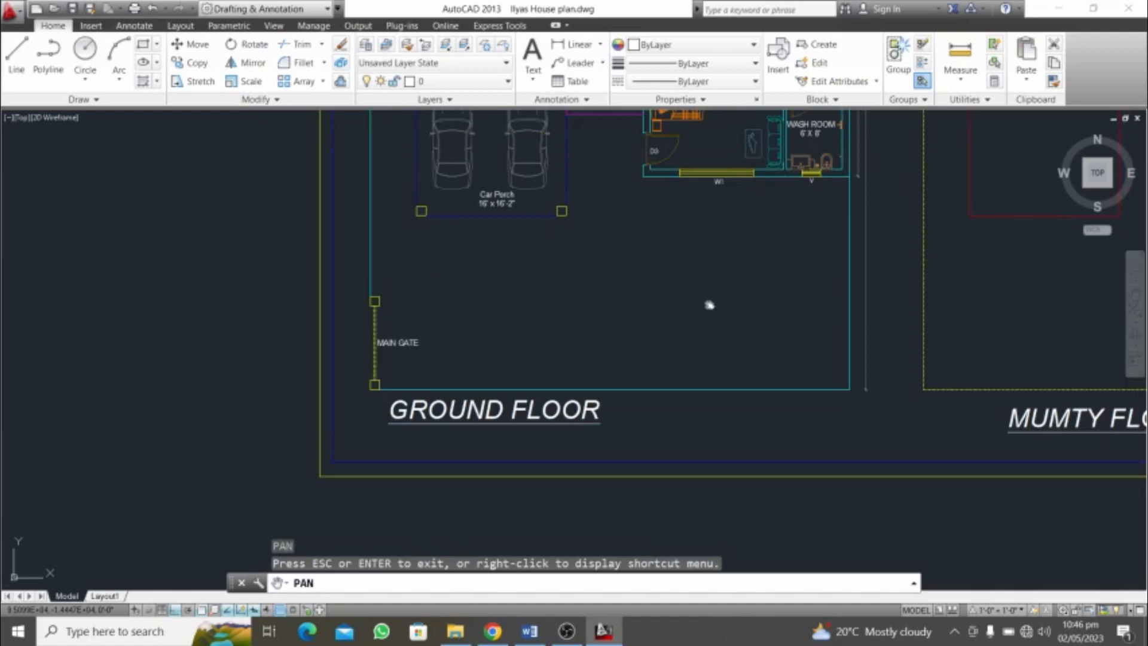
left_click_drag(673, 261, 645, 384)
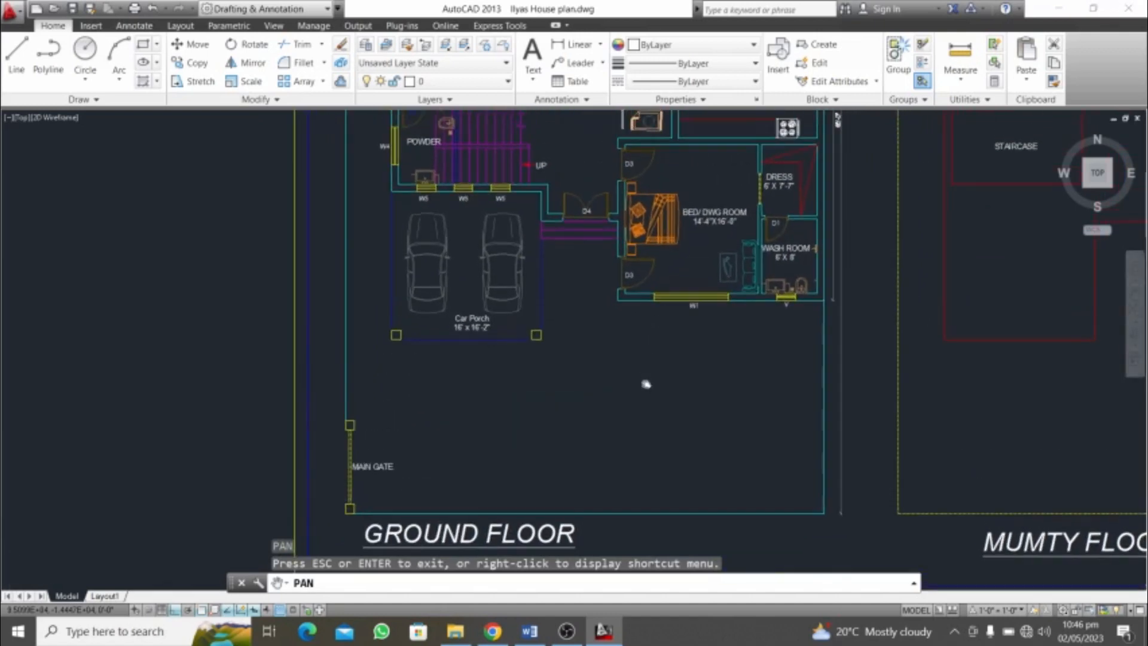
scroll(445, 281, "up", 2)
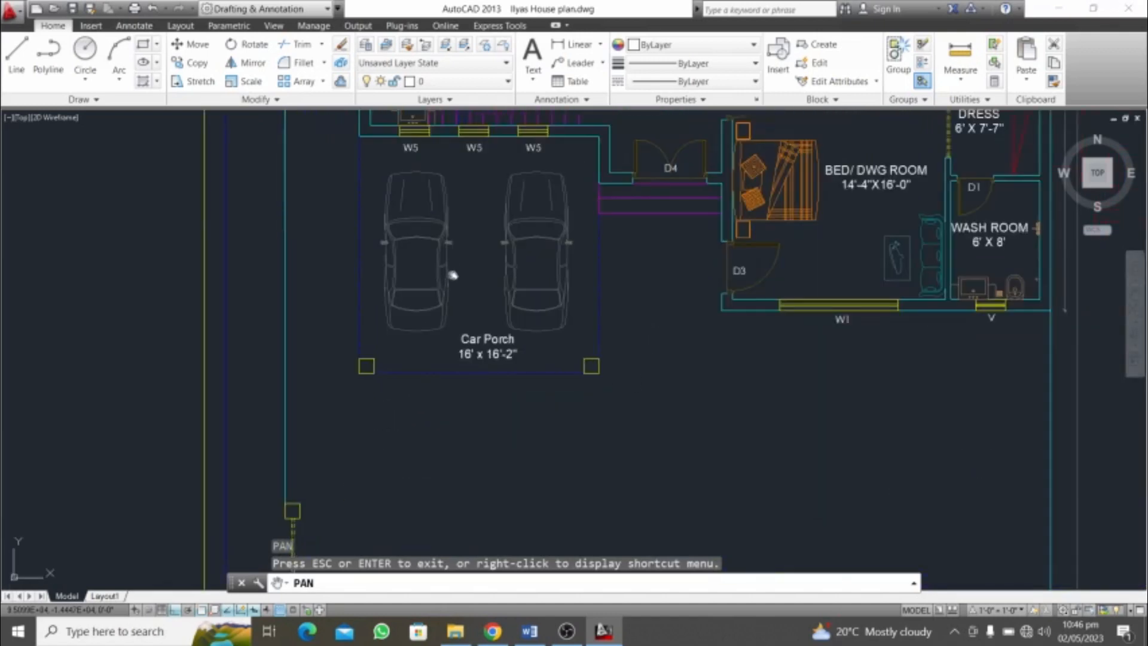
left_click_drag(451, 275, 451, 292)
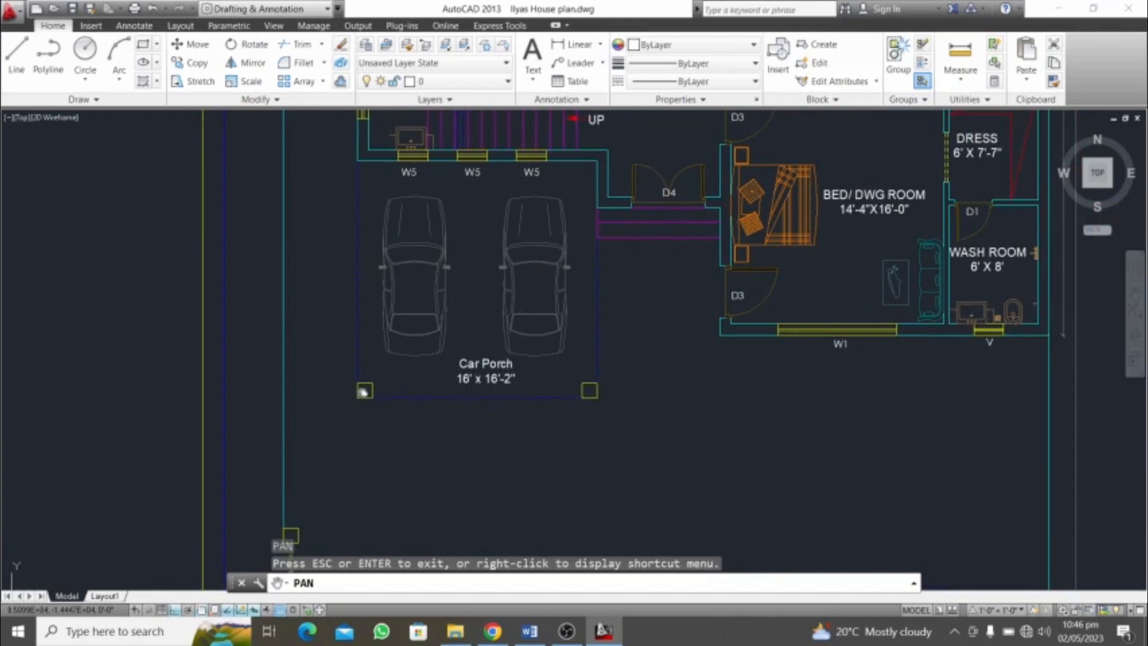
scroll(418, 396, "down", 4)
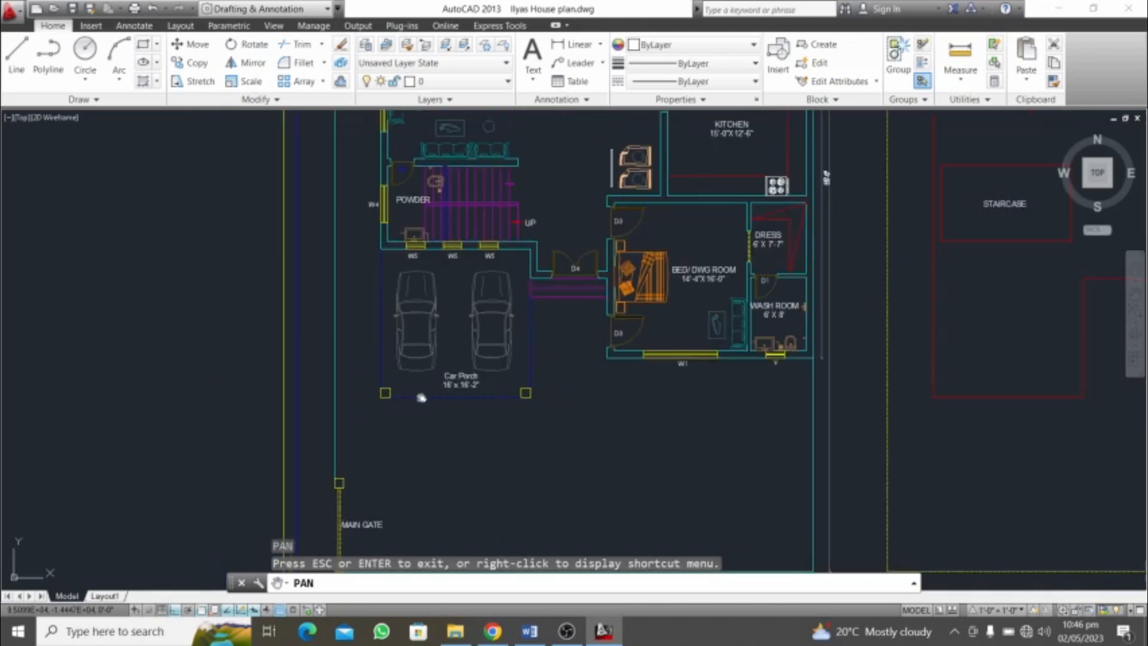
scroll(543, 380, "up", 2)
scroll(565, 335, "up", 3)
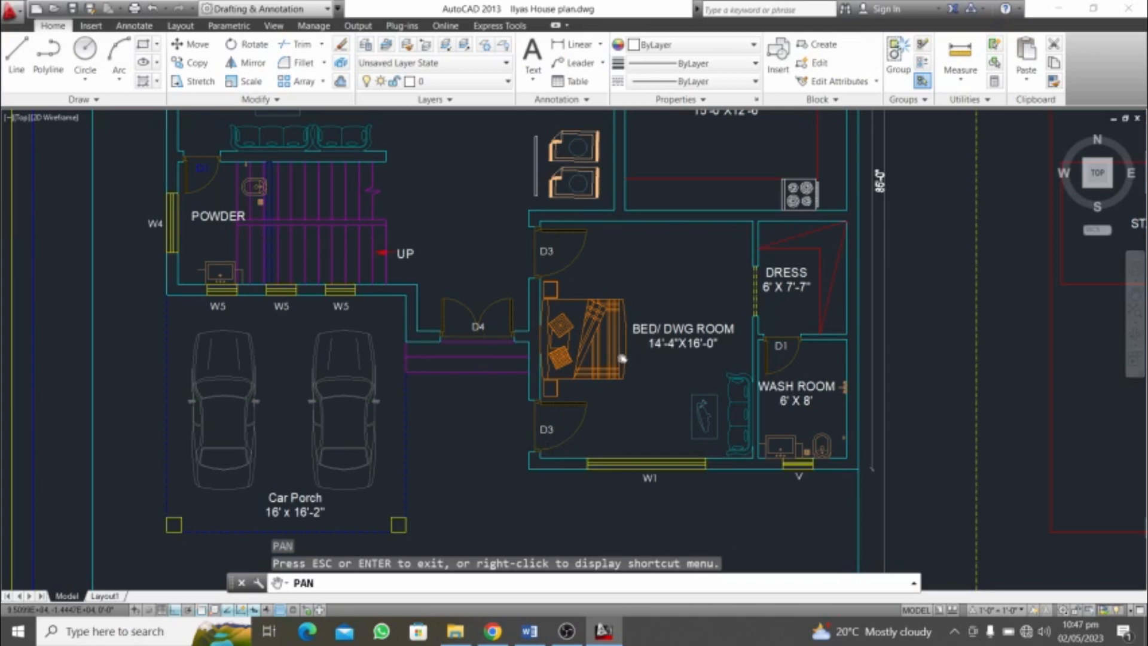
scroll(544, 407, "down", 2)
left_click_drag(506, 361, 514, 439)
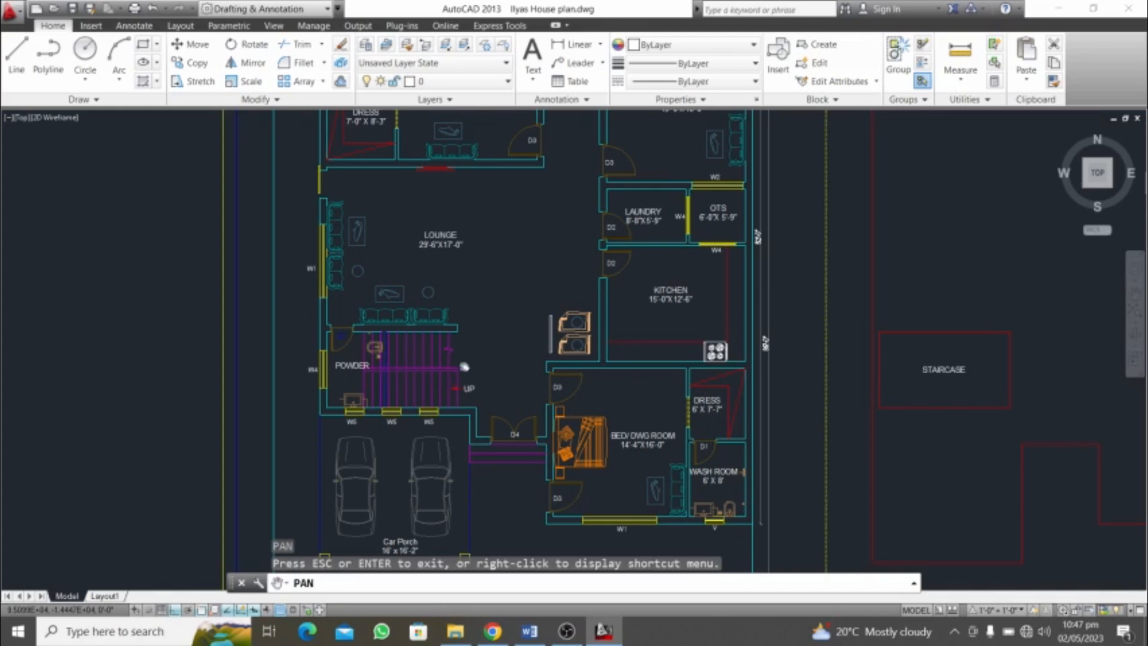
Examine the powder room, staircase and lounge area of the ground floor plan
scroll(425, 368, "up", 1)
scroll(372, 420, "up", 4)
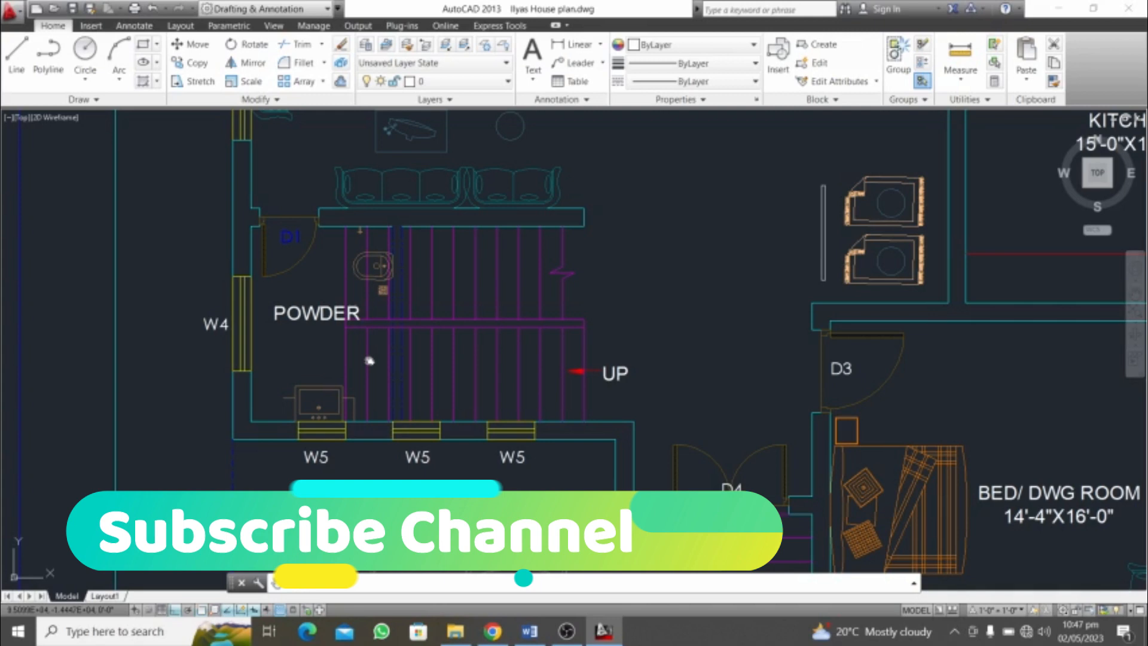
scroll(369, 361, "down", 4)
scroll(379, 379, "up", 2)
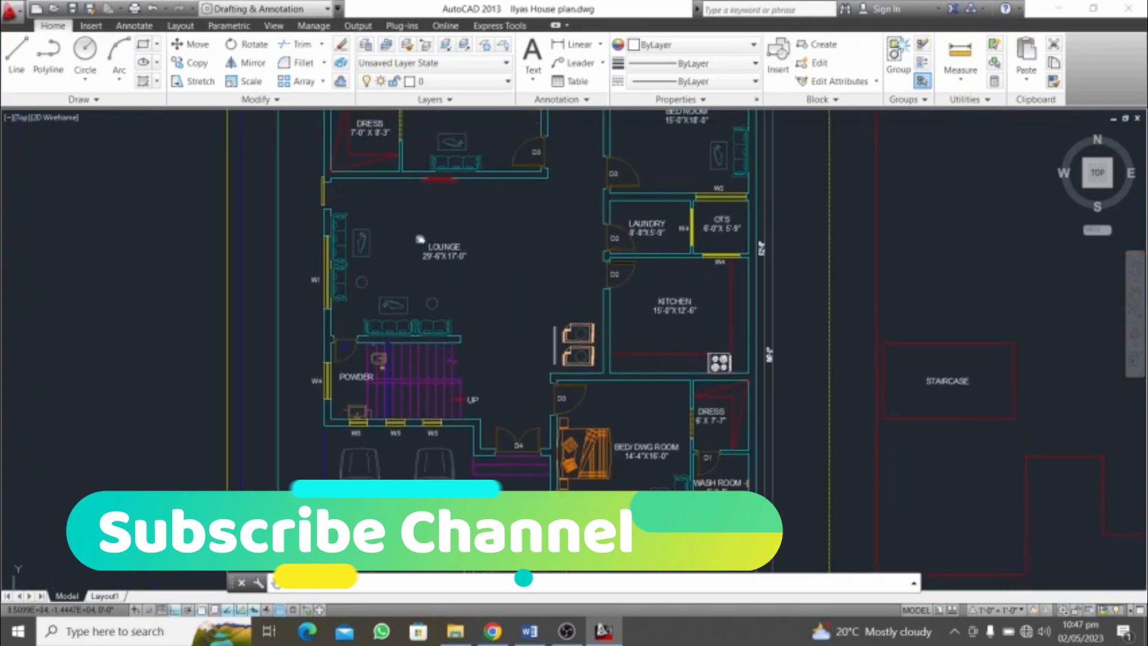
scroll(417, 241, "up", 4)
scroll(428, 270, "down", 2)
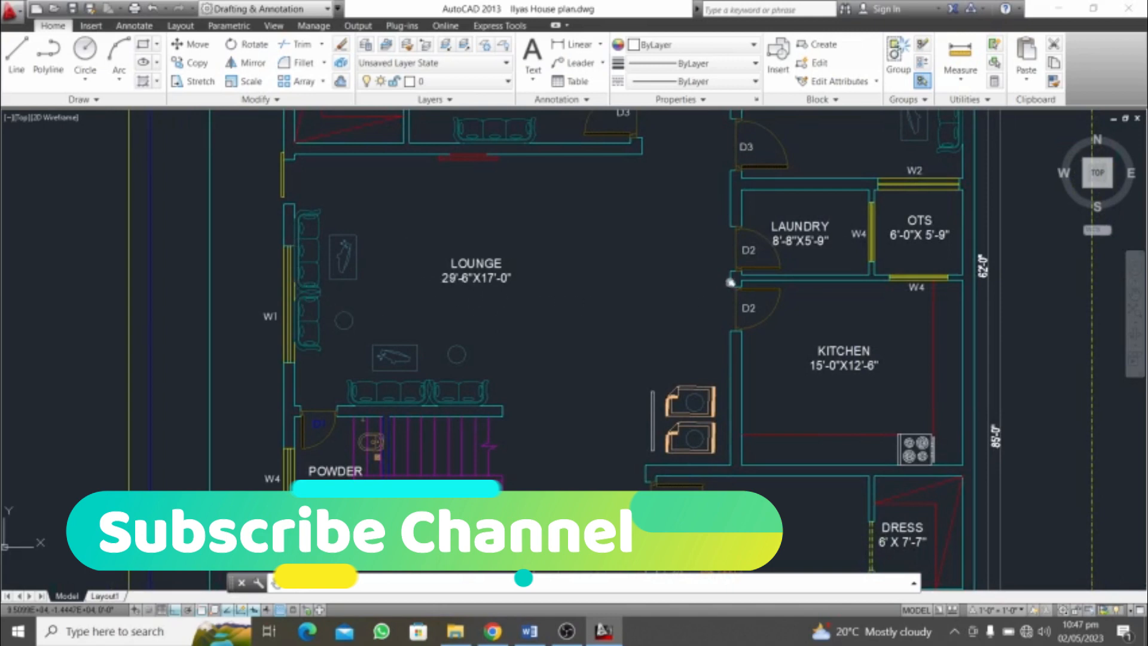
type("da")
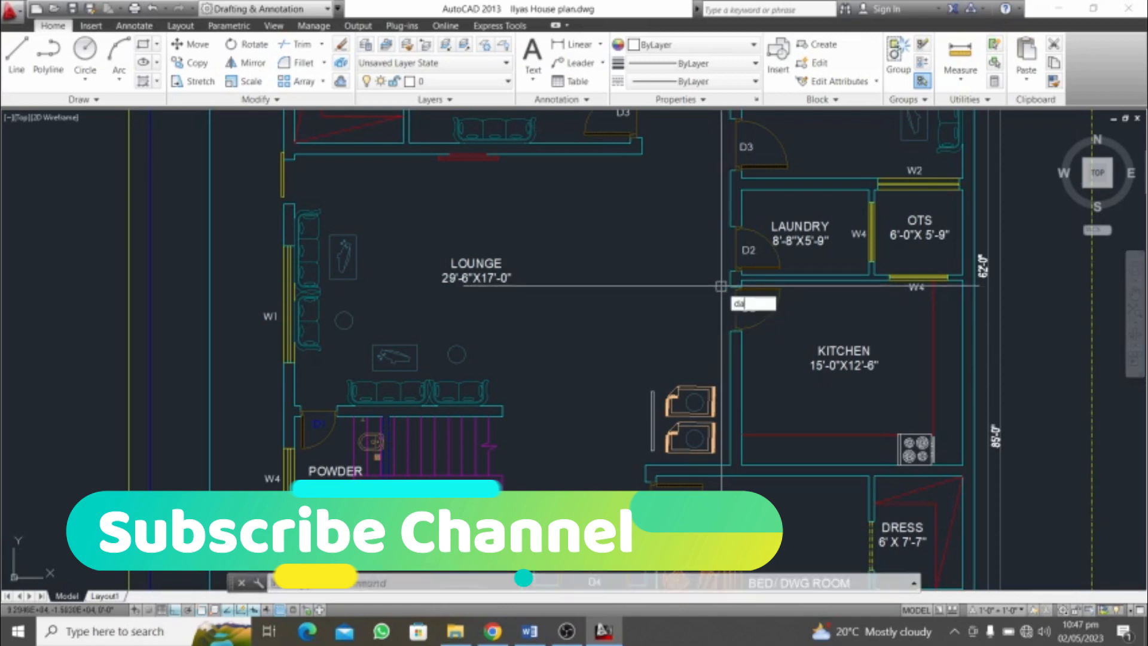
key("Return")
left_click(720, 286)
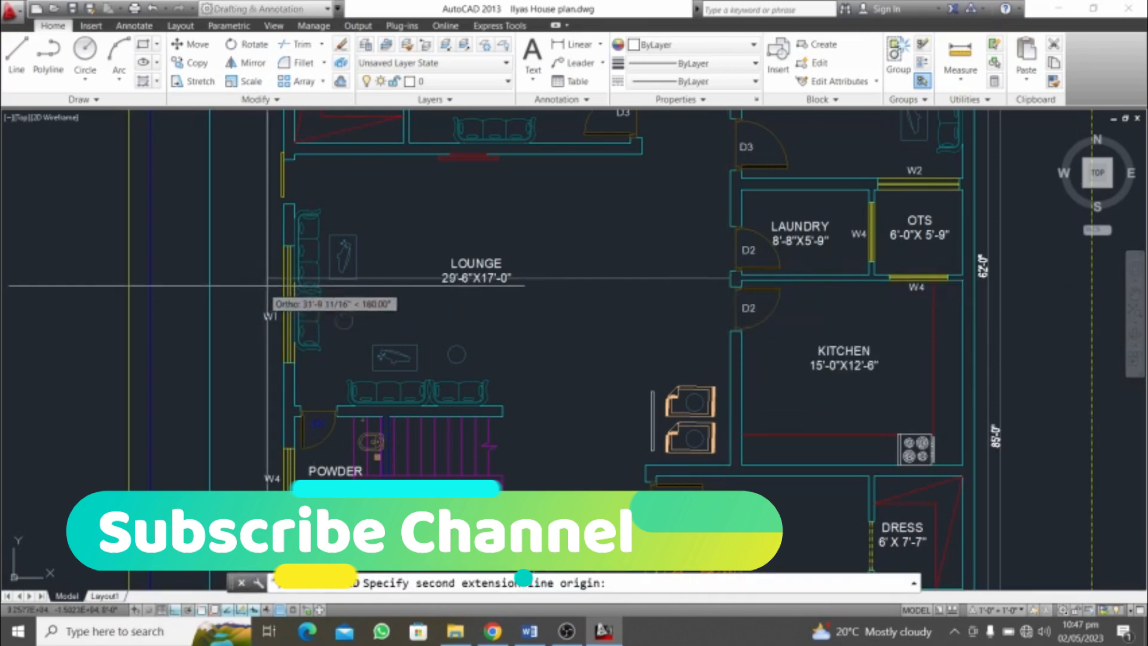
left_click(296, 279)
key("Escape")
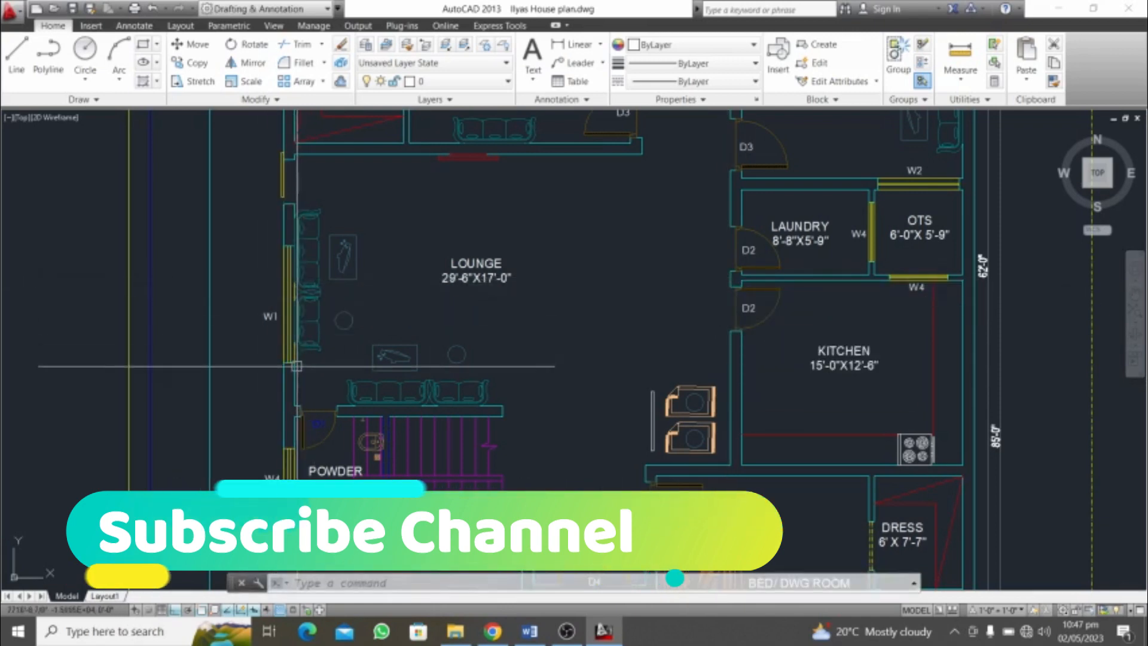
Add aligned dimensions across the lounge's width between its side walls and along its depth up to the bedroom wall
key("Return")
left_click(295, 386)
left_click(729, 385)
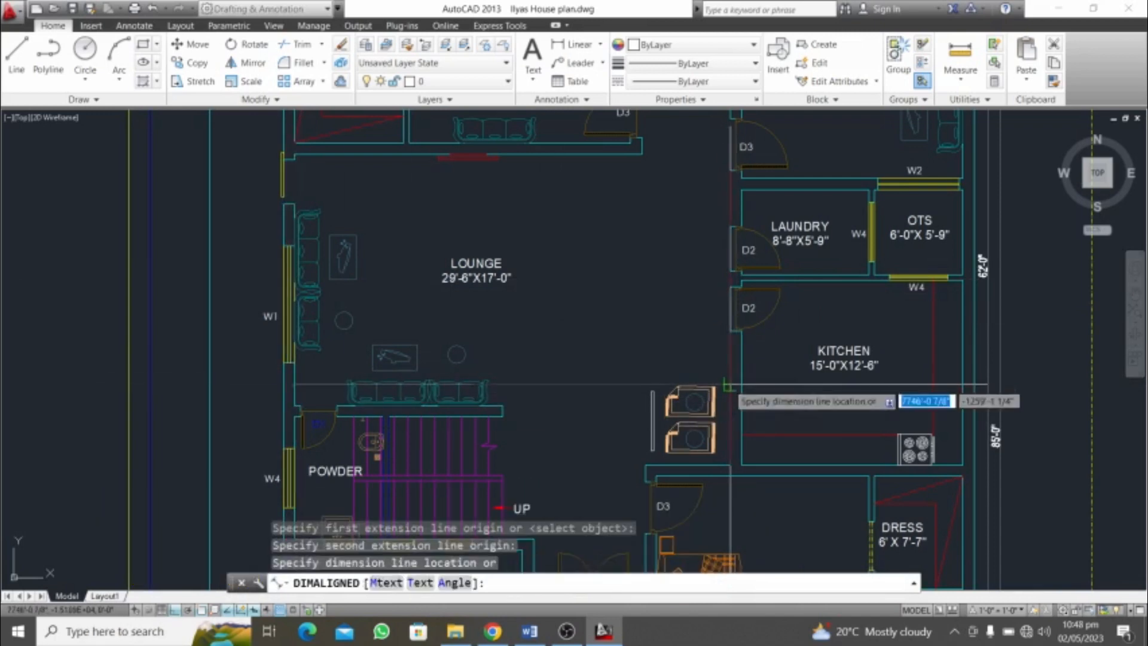
left_click(688, 326)
key("Return")
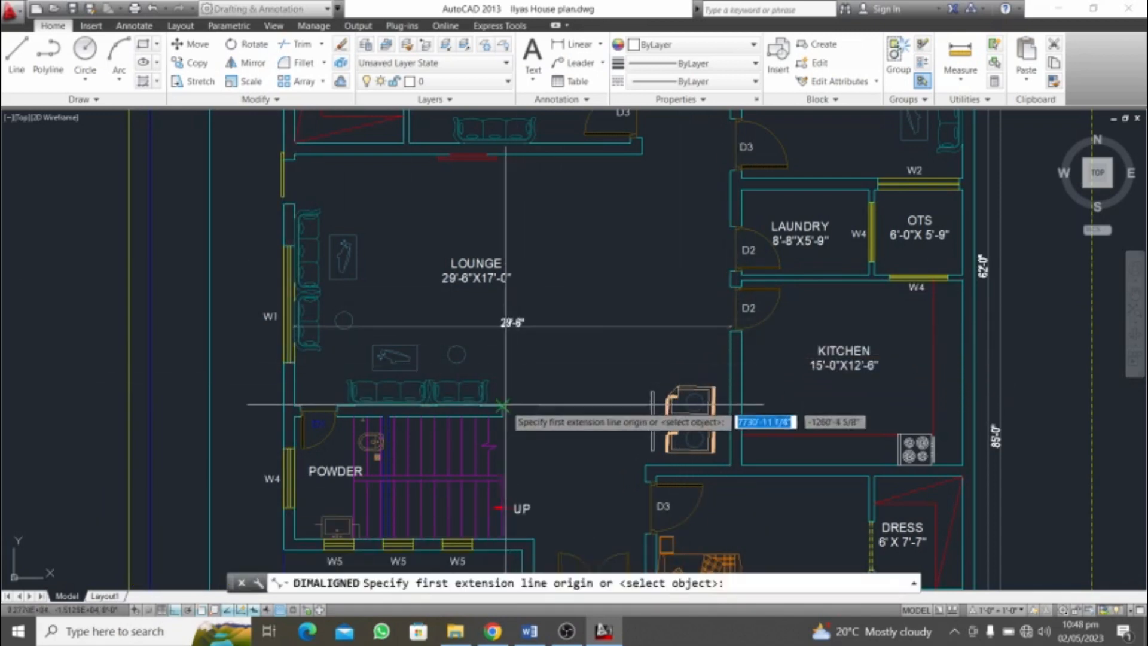
left_click(504, 405)
left_click(503, 156)
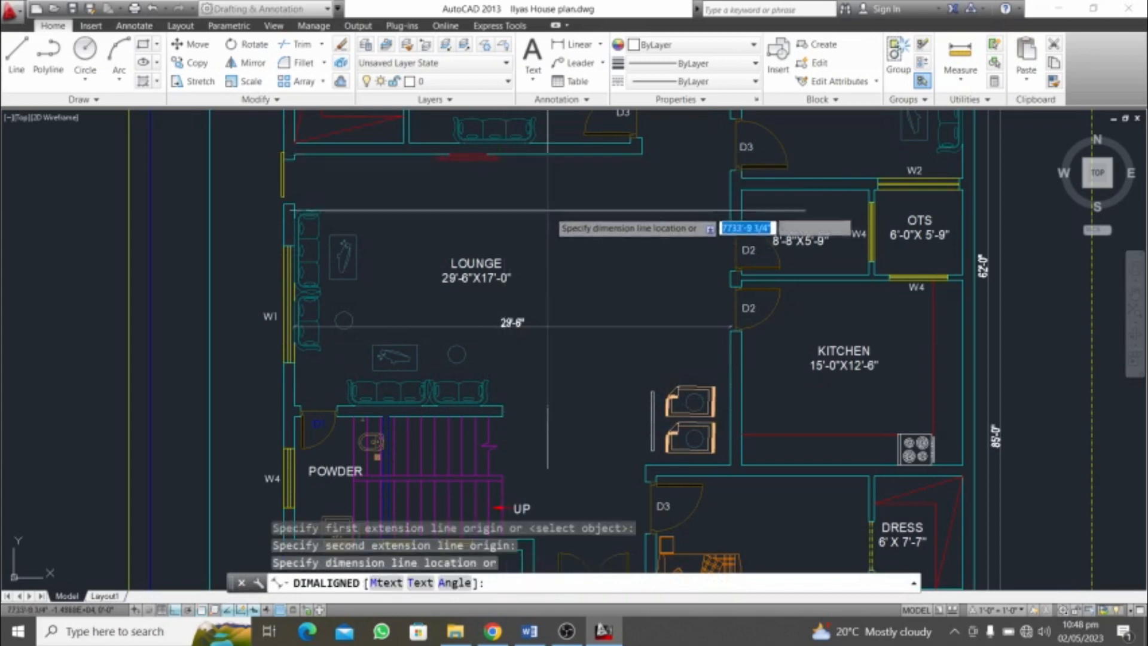
left_click(548, 211)
Delete the two aligned dimensions from the lounge
left_click(576, 296)
left_click(532, 392)
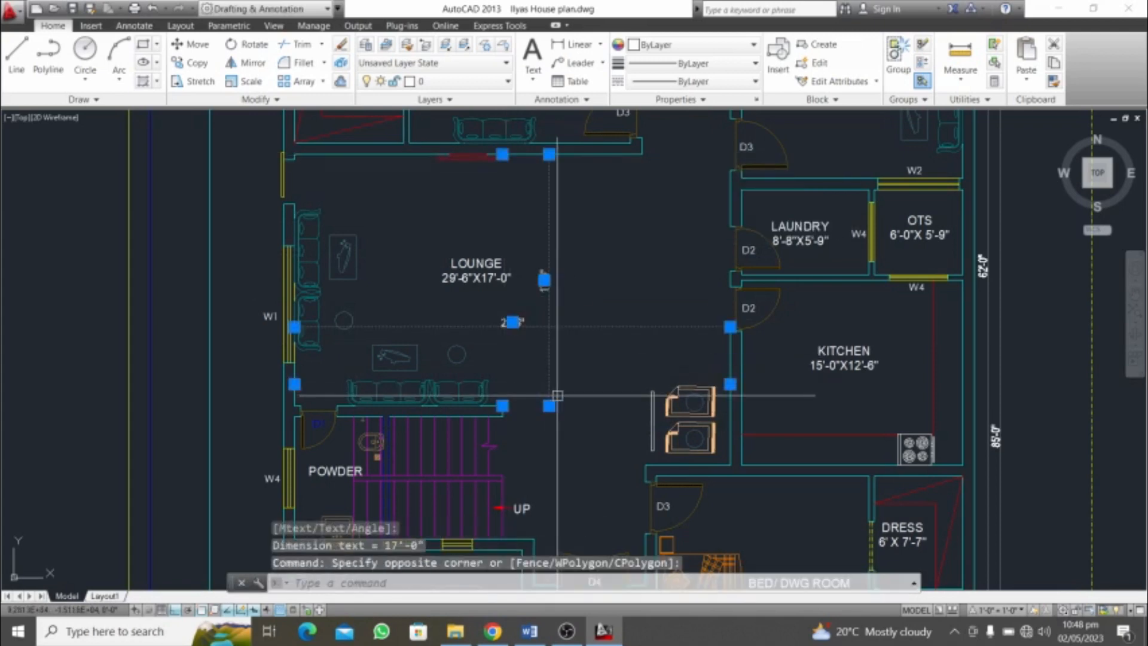
key("Delete")
key("Escape")
key("Escape")
key("Escape")
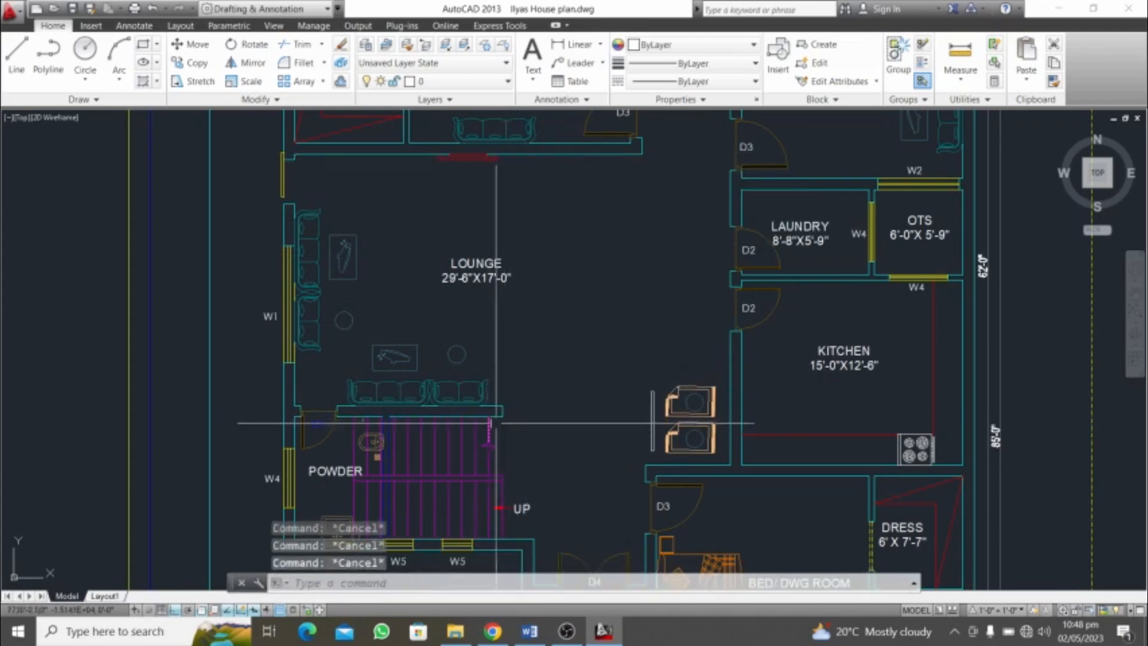
Add an aligned dimension to window W1 in the lounge's outer wall, placing it outside the wall
scroll(732, 444, "up", 2)
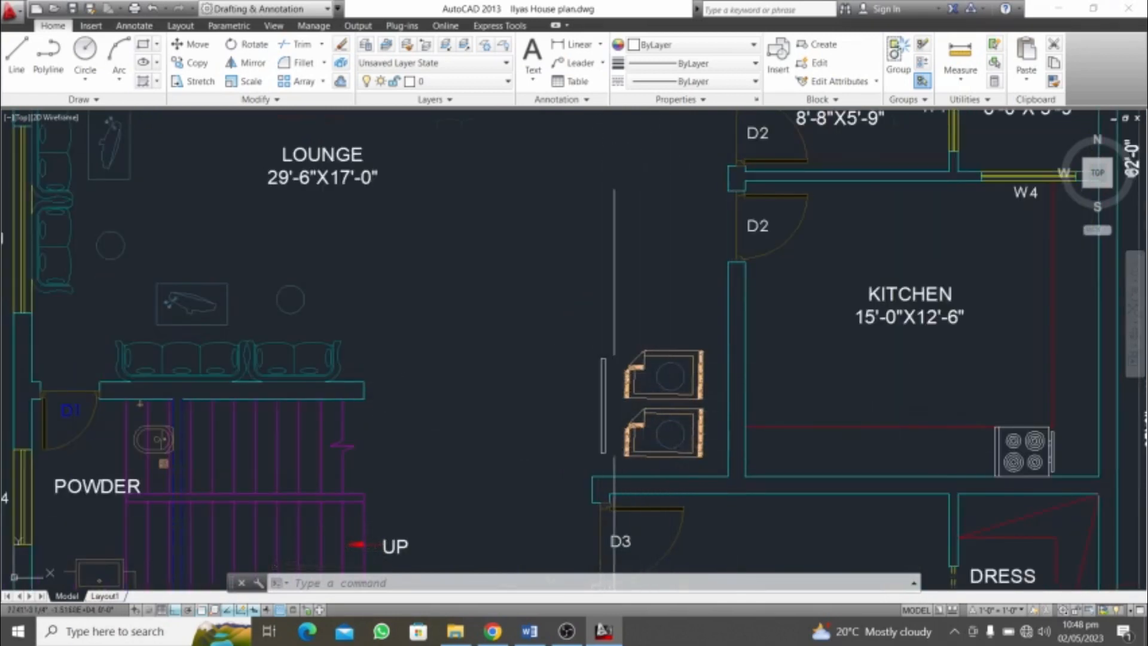
scroll(610, 442, "down", 2)
key("Escape")
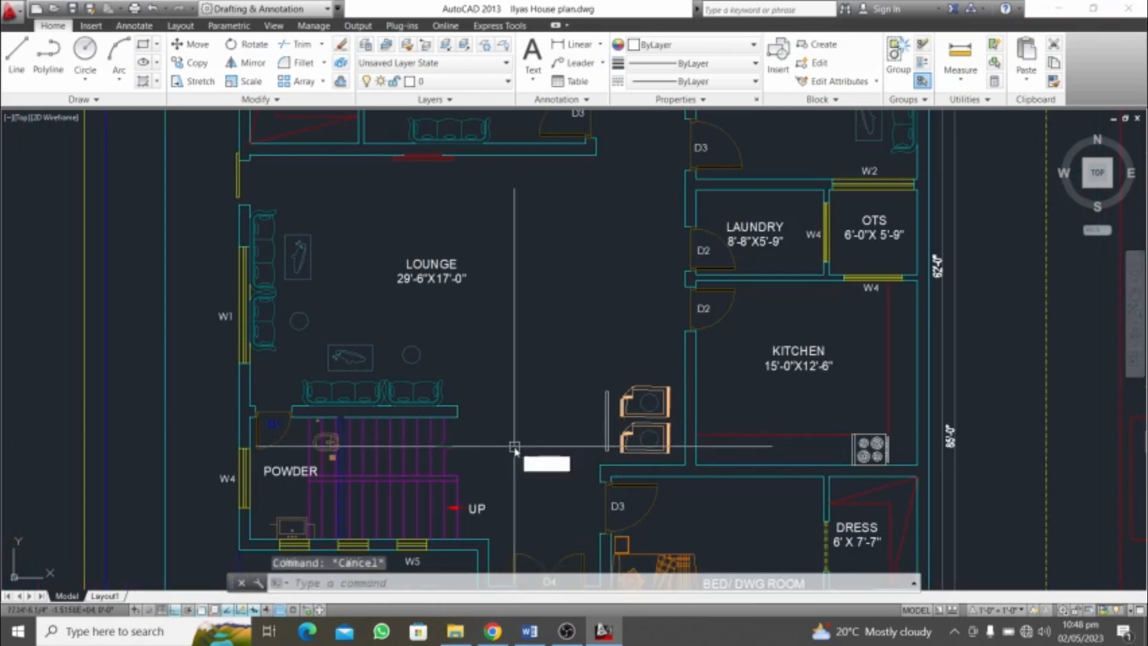
type("p")
key("Return")
left_click_drag(303, 374, 366, 450)
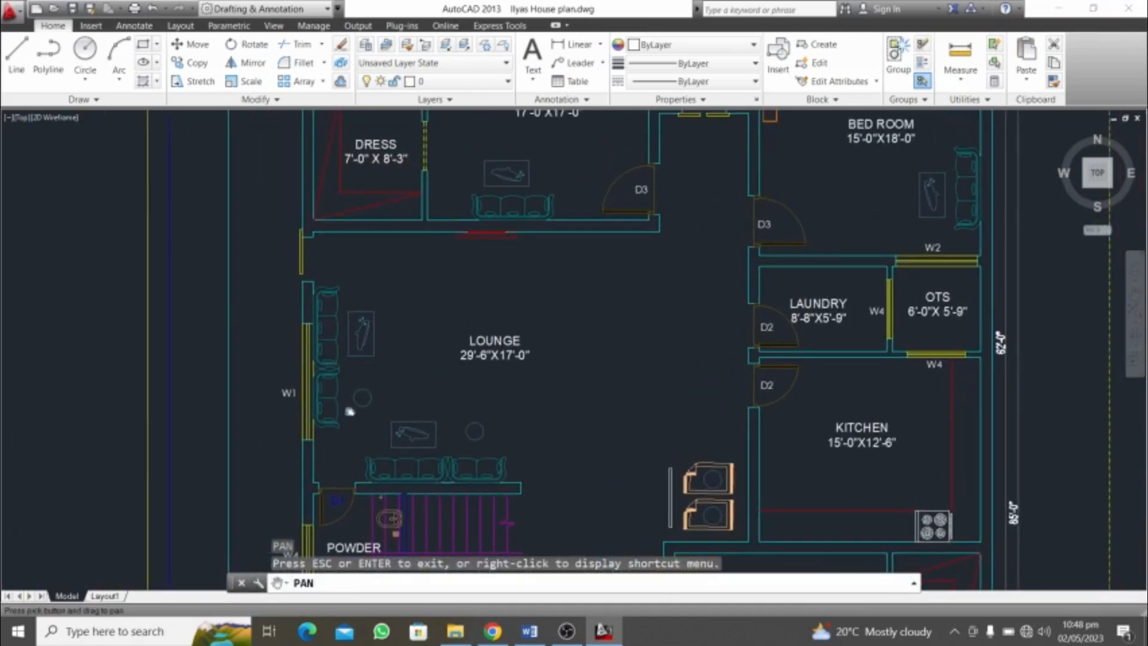
key("Escape")
type("da")
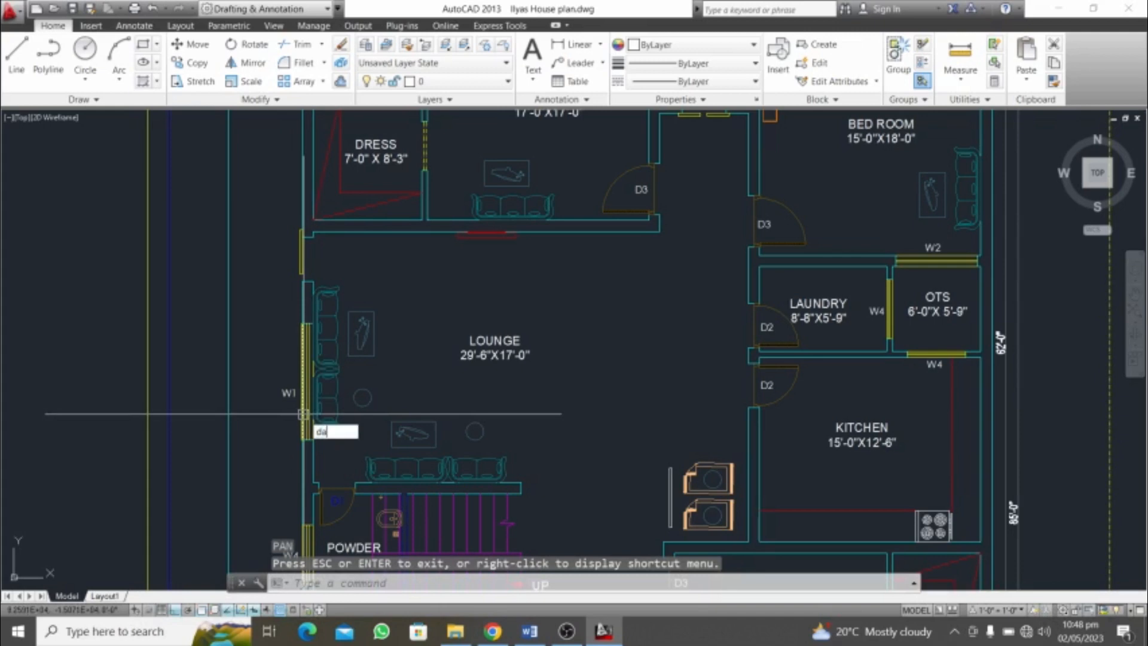
key("Return")
key("Return")
left_click(302, 424)
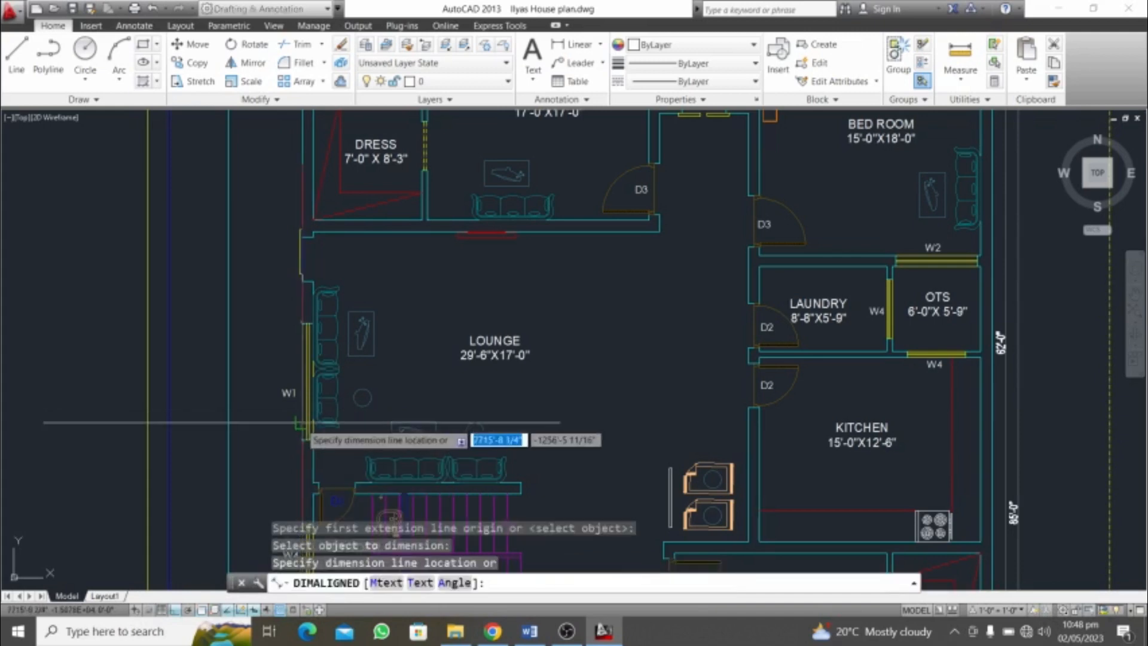
left_click(266, 421)
Delete the aligned dimension from the lounge's window W1
left_click(284, 421)
left_click(247, 426)
key("Delete")
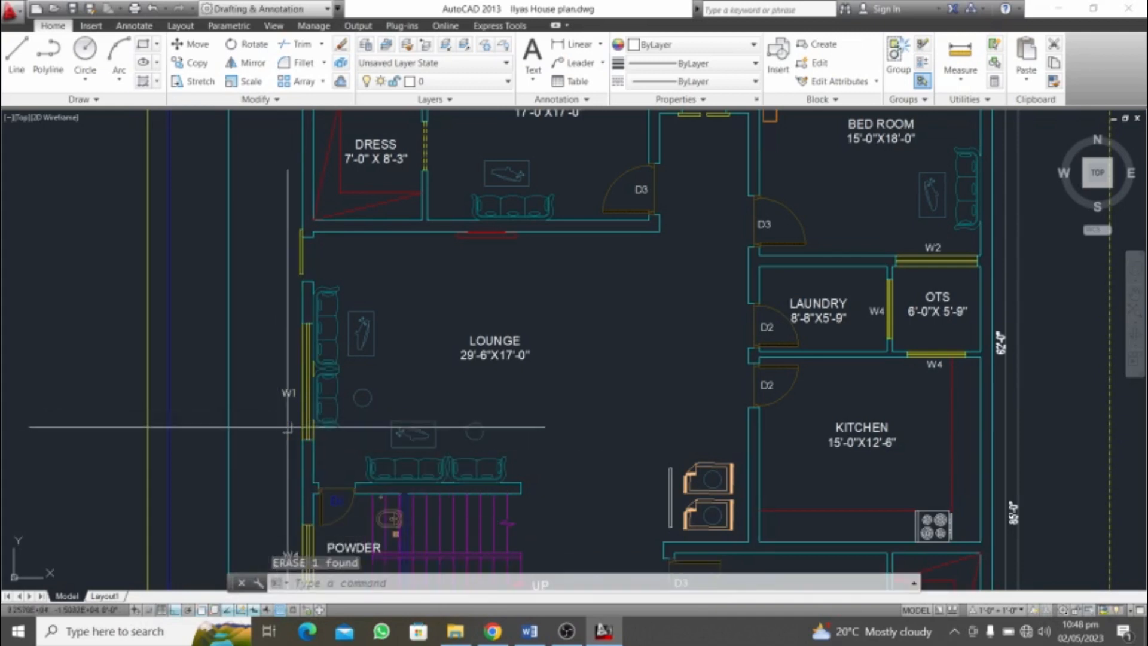
scroll(341, 461, "down", 2)
key("Escape")
key("Escape")
Examine the red block on the lounge's bedroom-side wall and the bed/drawing room with its dress and wash room
scroll(444, 318, "up", 4)
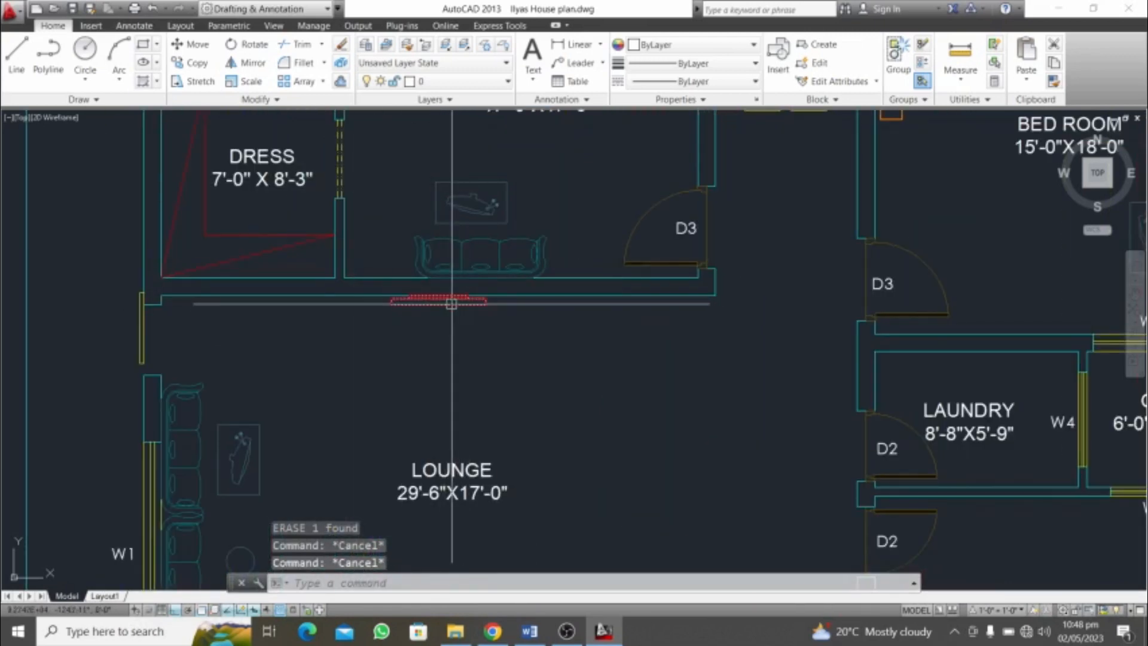
mouse_move(452, 303)
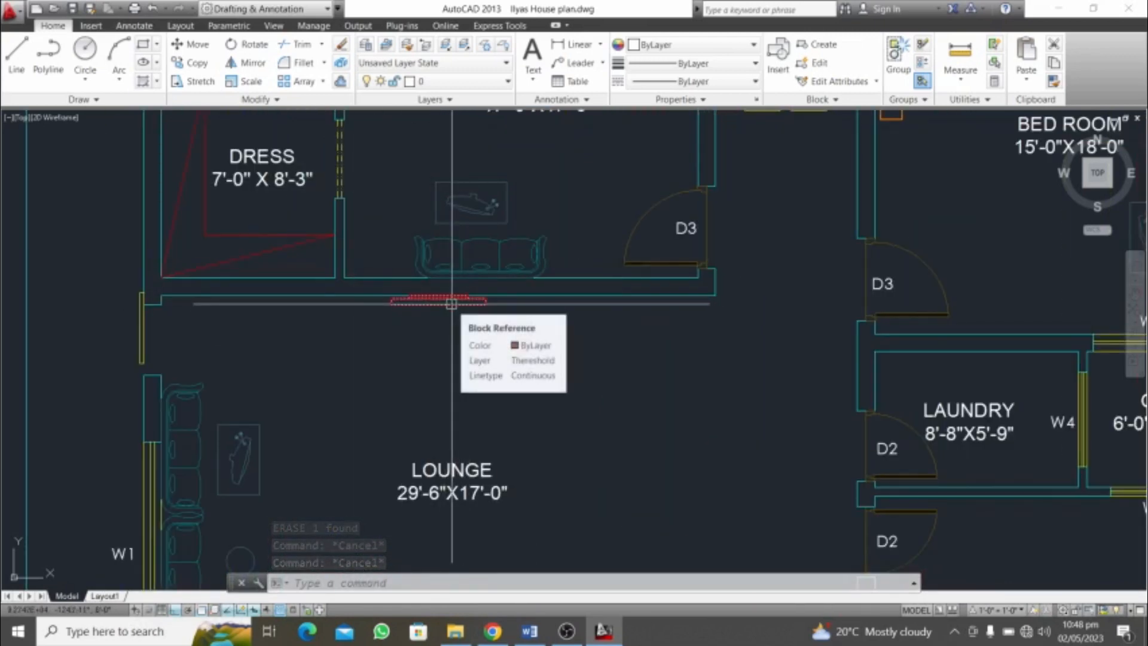
type("p")
key("Return")
scroll(449, 318, "down", 2)
mouse_move(547, 380)
left_mouse_down()
mouse_move(513, 274)
mouse_move(564, 331)
mouse_move(553, 223)
left_mouse_up()
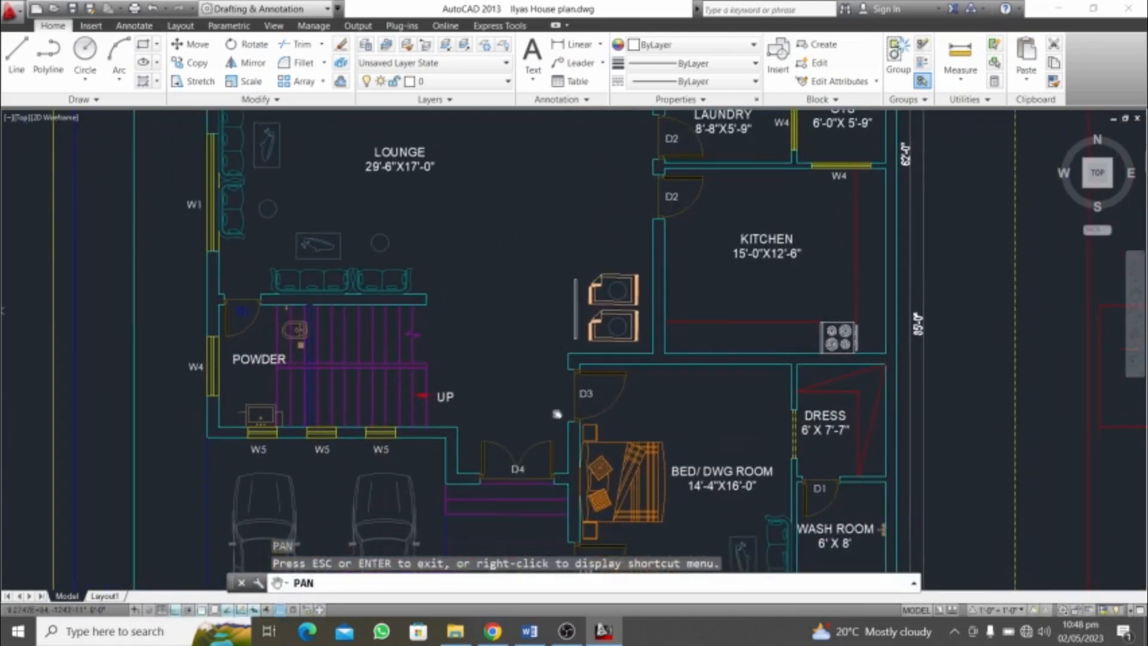
left_click_drag(567, 433, 559, 331)
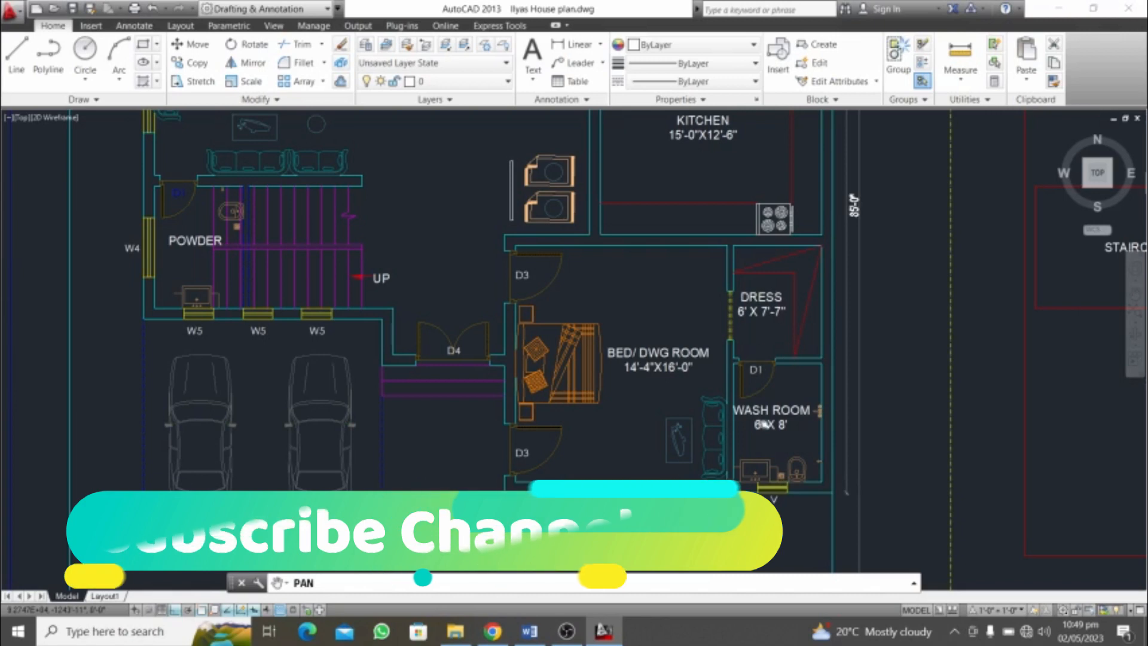
mouse_move(764, 423)
left_mouse_down()
mouse_move(739, 390)
mouse_move(721, 418)
left_mouse_up()
scroll(777, 442, "up", 2)
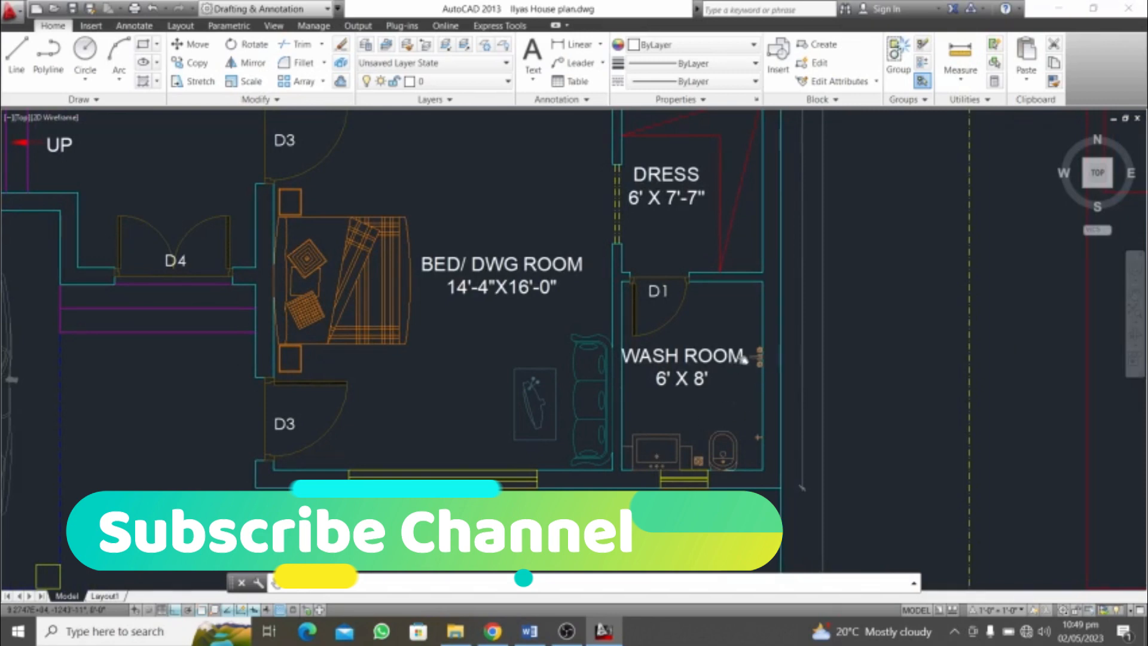
scroll(687, 472, "down", 2)
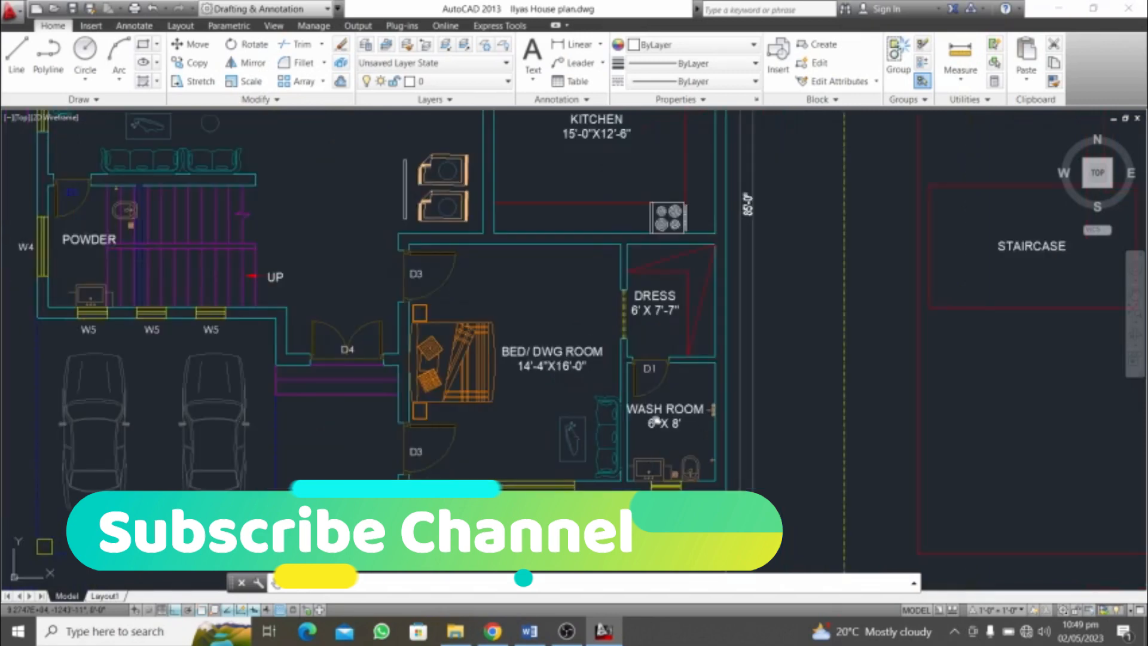
middle_click_drag(658, 423, 655, 444)
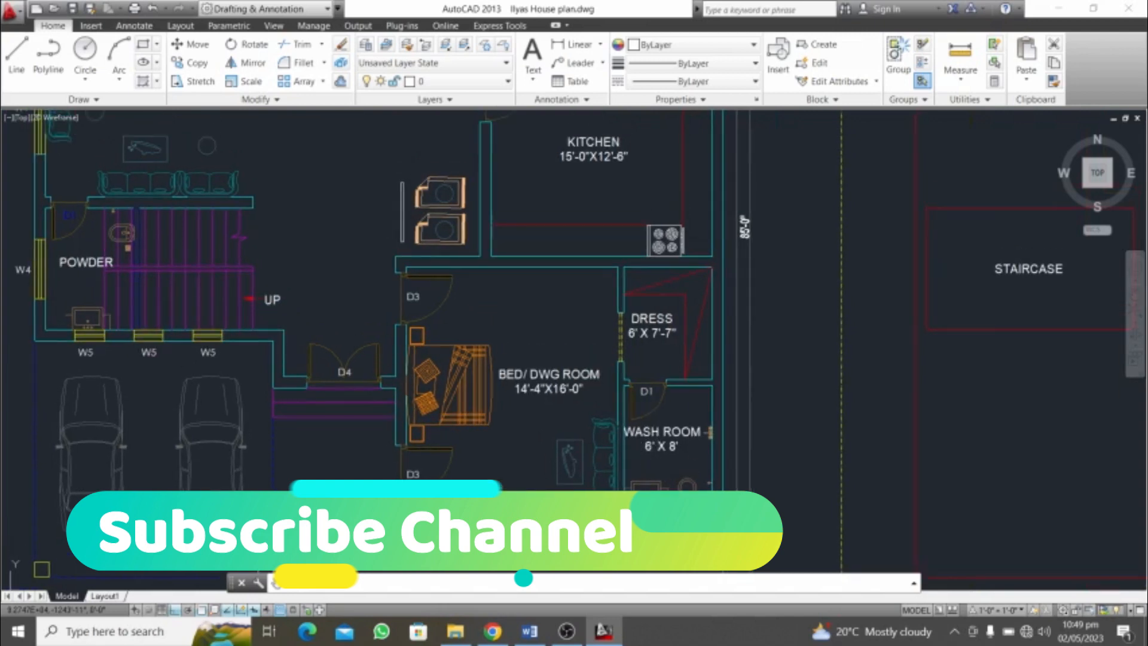
Examine the kitchen, laundry and OTS area, including their doors and the windows opening onto the OTS
middle_click_drag(627, 354, 709, 447)
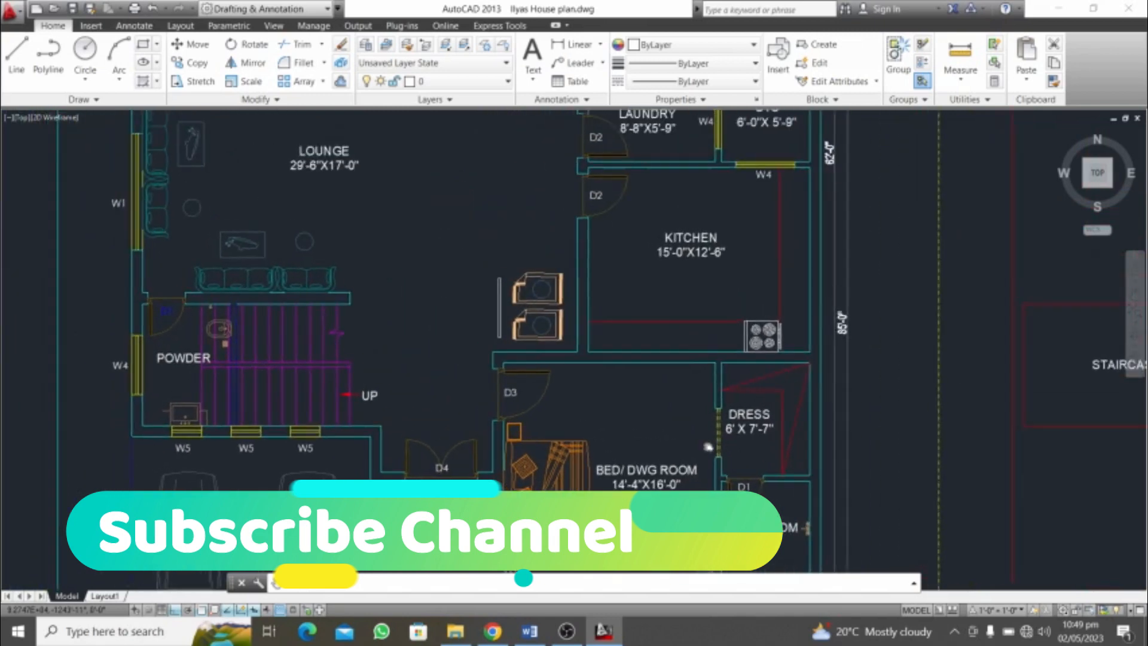
middle_click_drag(650, 324, 656, 413)
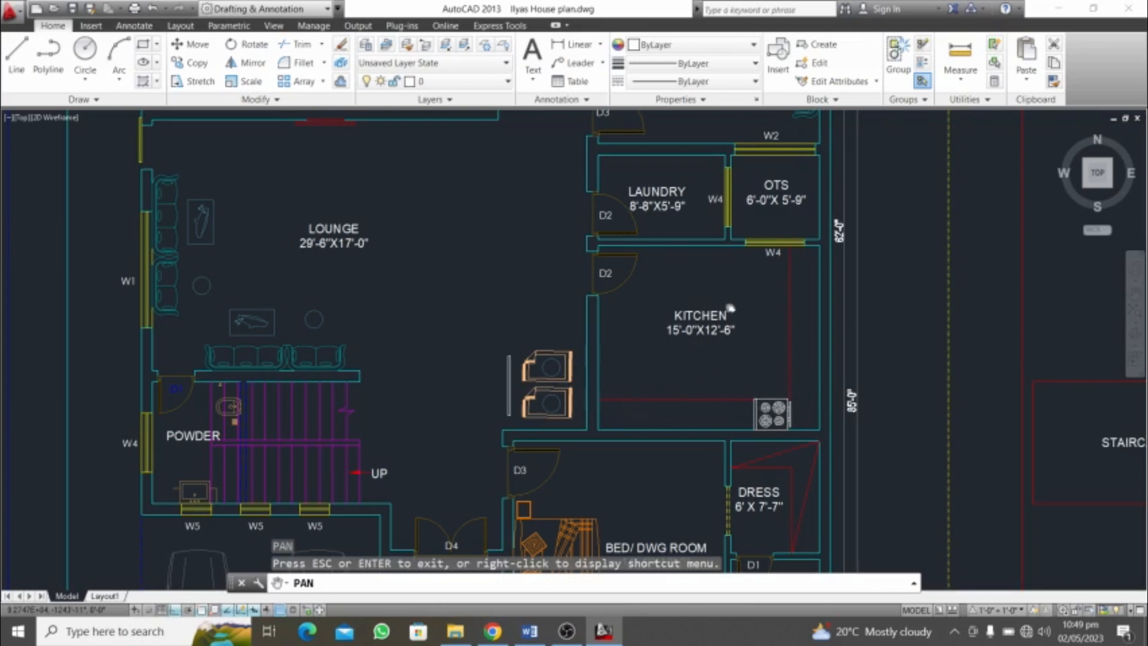
left_click_drag(730, 308, 722, 356)
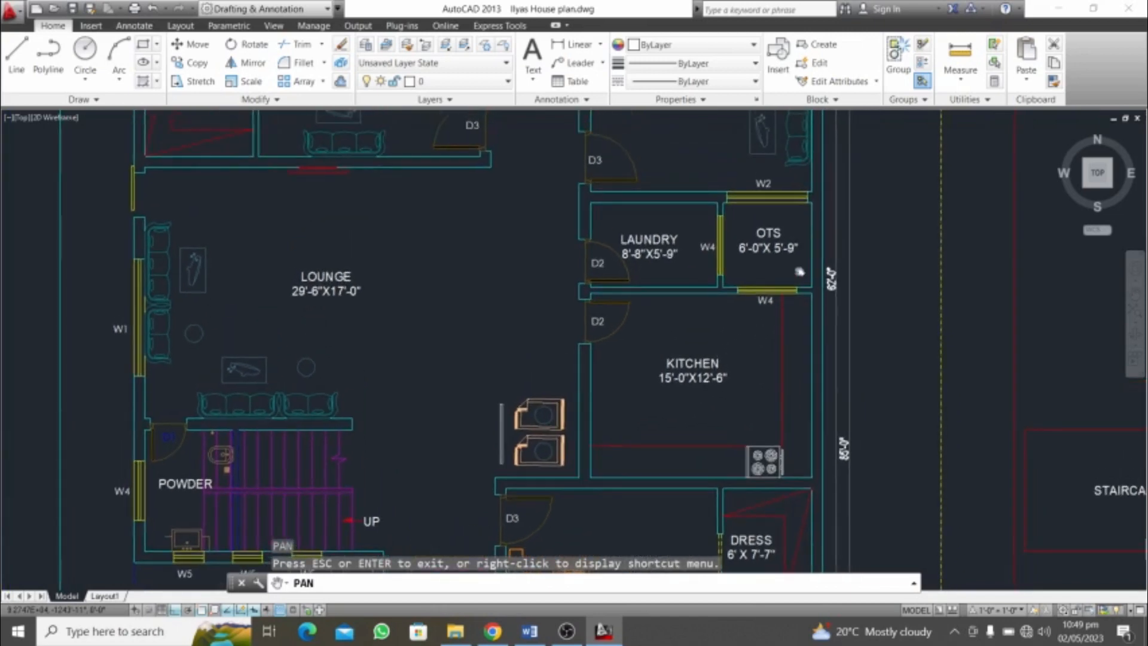
left_click_drag(739, 275, 702, 409)
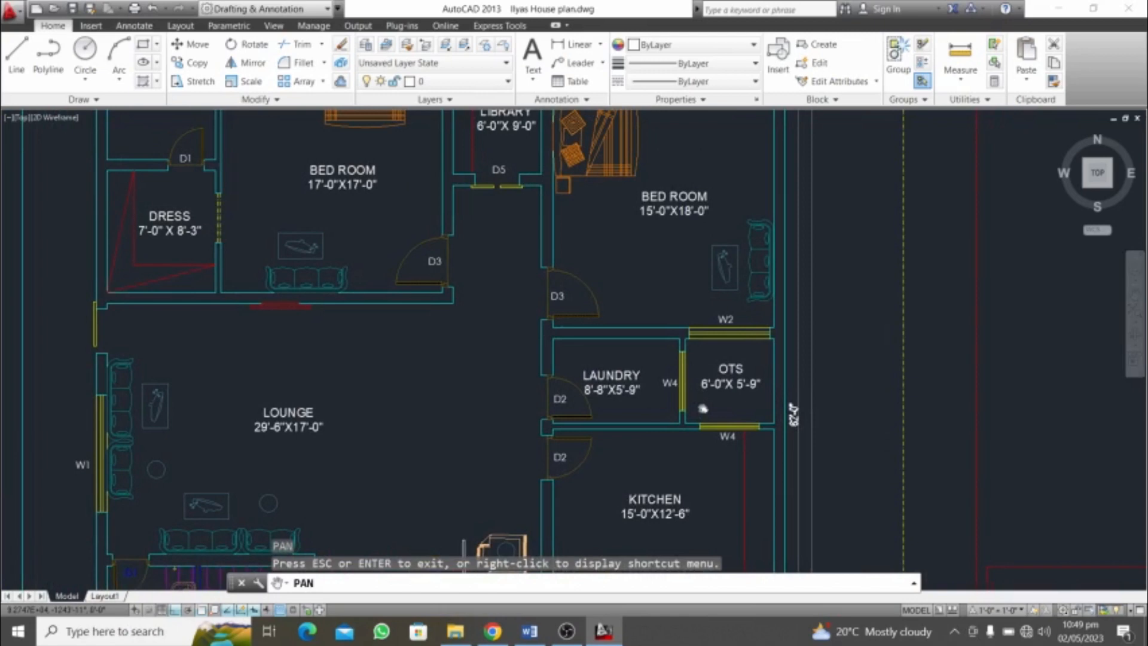
scroll(702, 408, "down", 2)
scroll(730, 393, "up", 2)
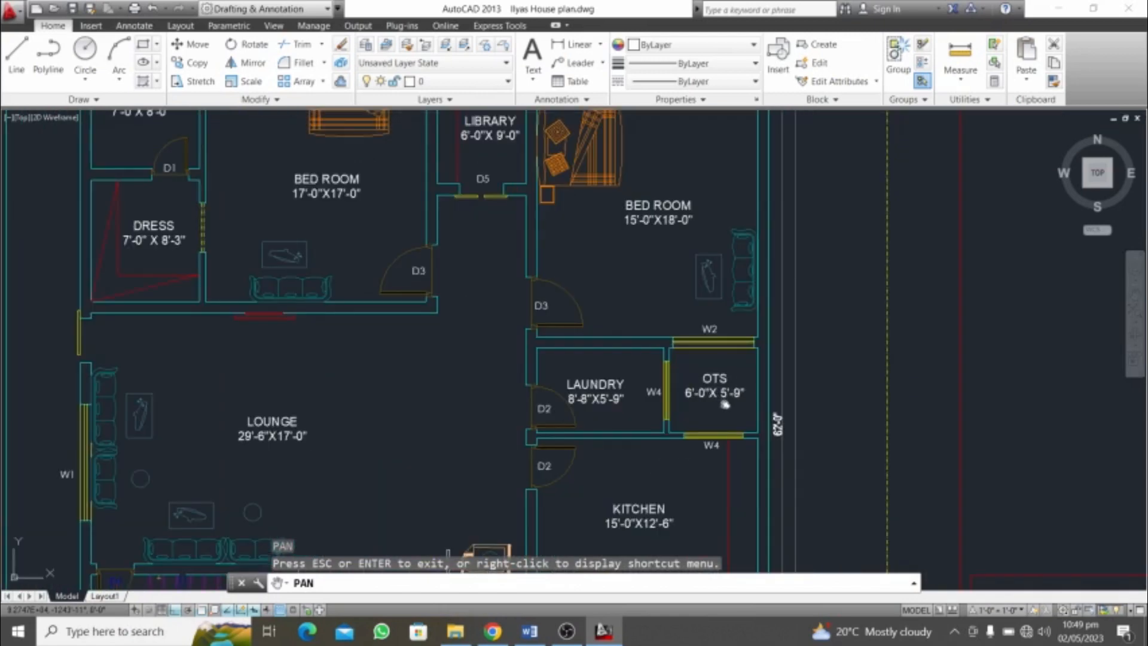
scroll(725, 405, "up", 2)
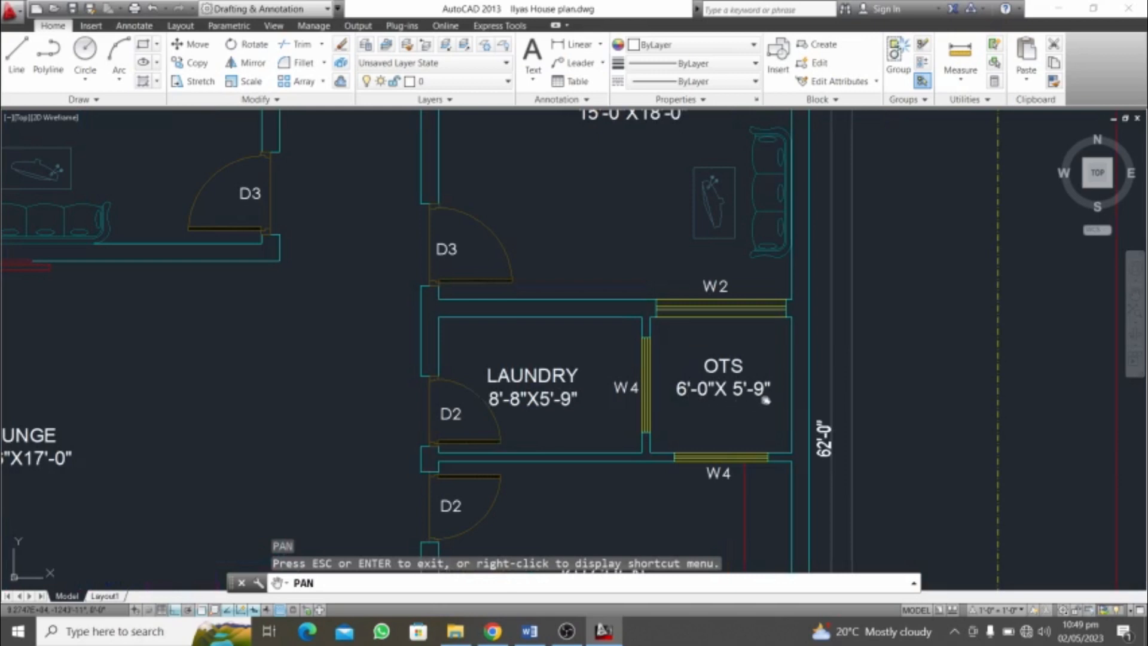
scroll(622, 411, "down", 2)
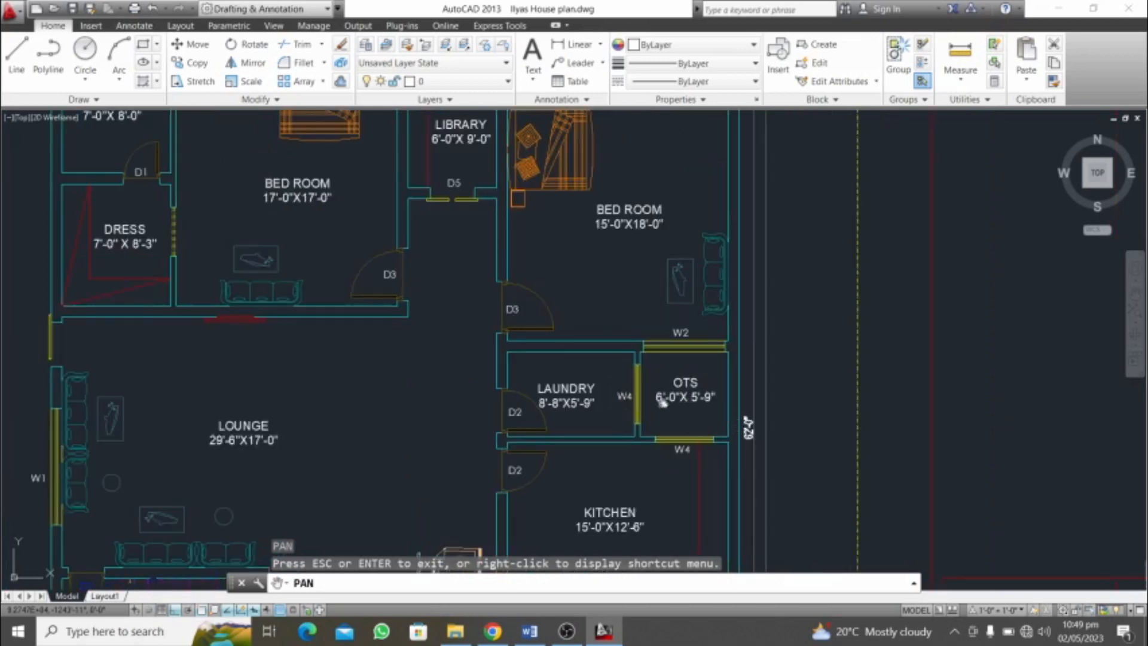
scroll(598, 402, "down", 2)
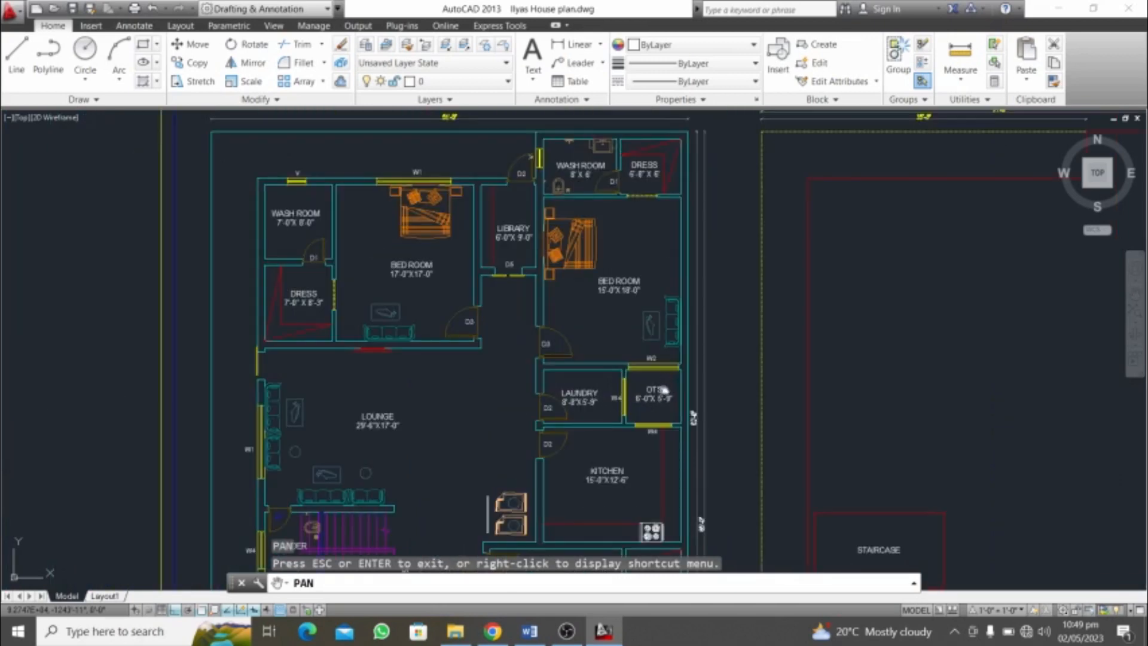
scroll(663, 390, "up", 2)
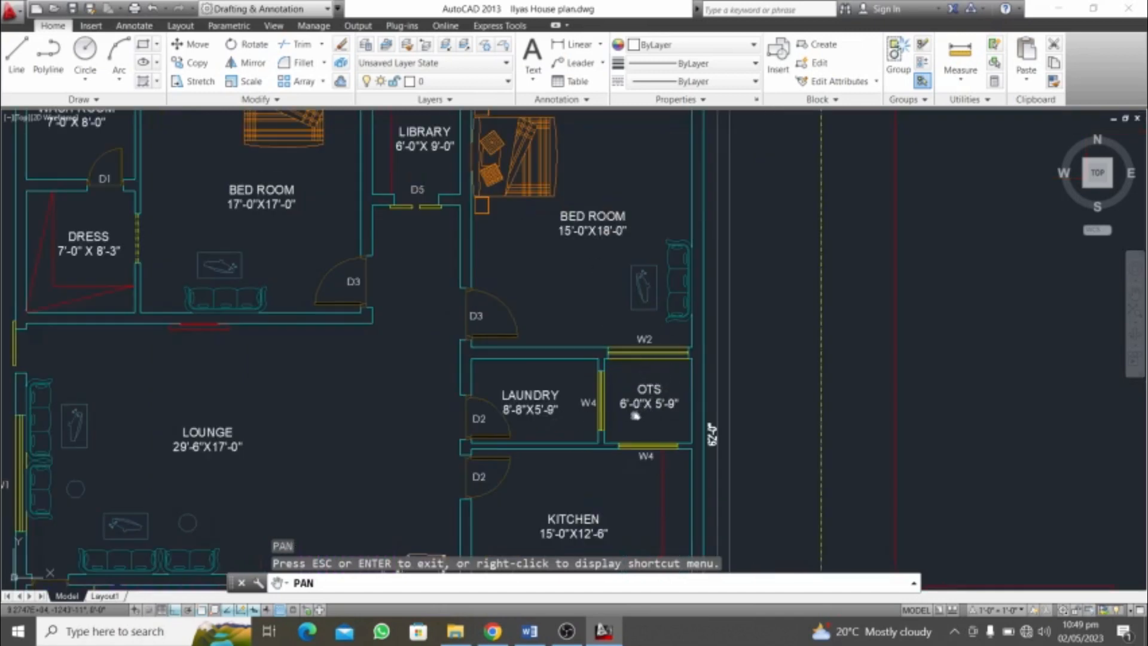
left_click_drag(634, 467, 631, 416)
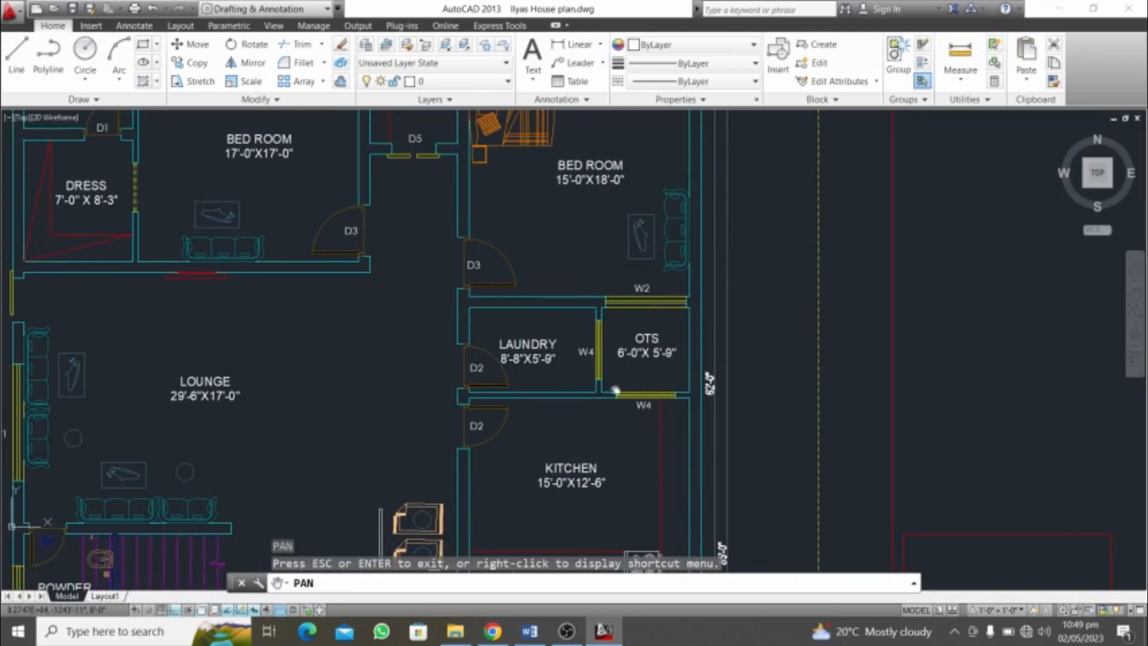
scroll(650, 388, "down", 2)
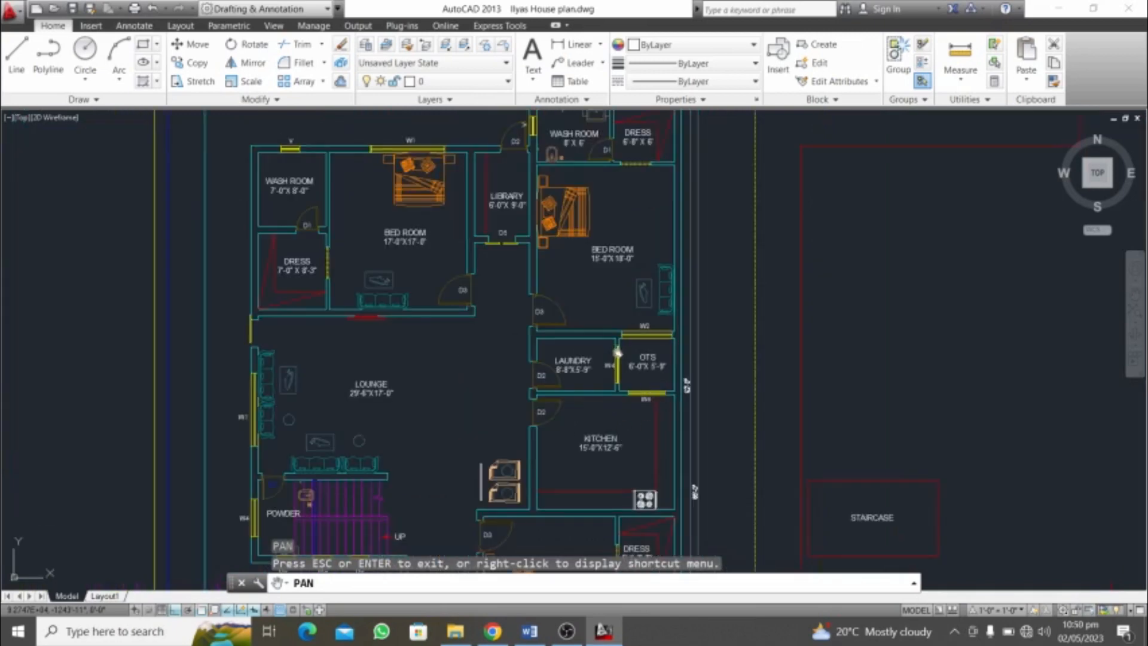
Examine the two rear bedrooms with their dress and wash rooms, the library and the open space behind them
left_click_drag(617, 353, 628, 399)
scroll(627, 276, "up", 2)
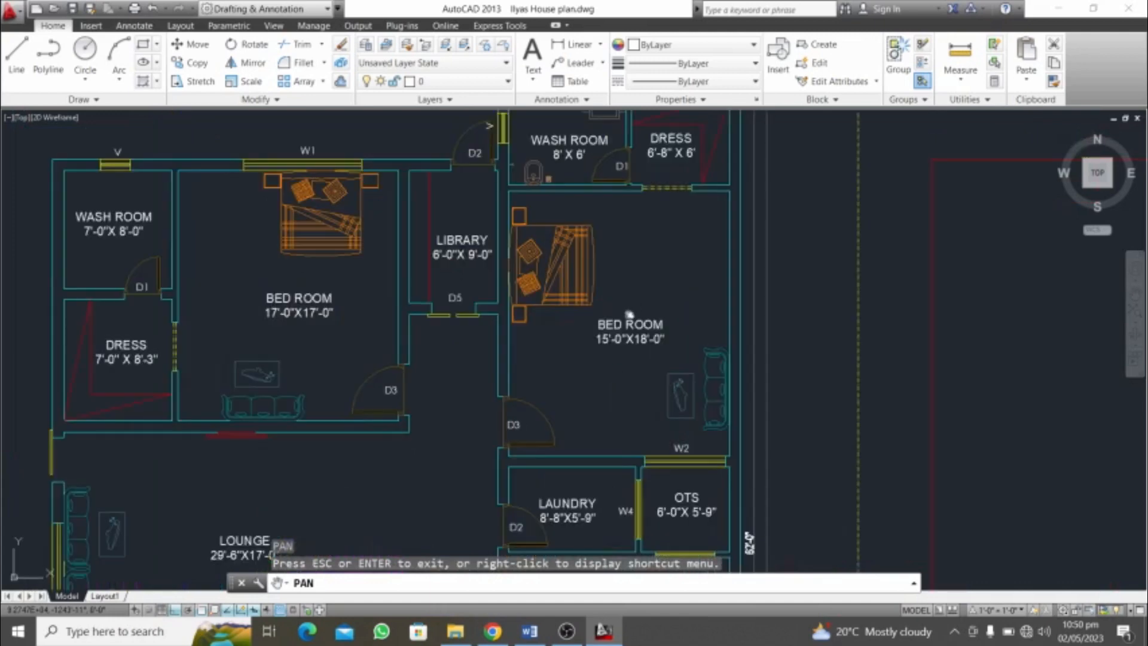
left_click_drag(626, 295, 629, 335)
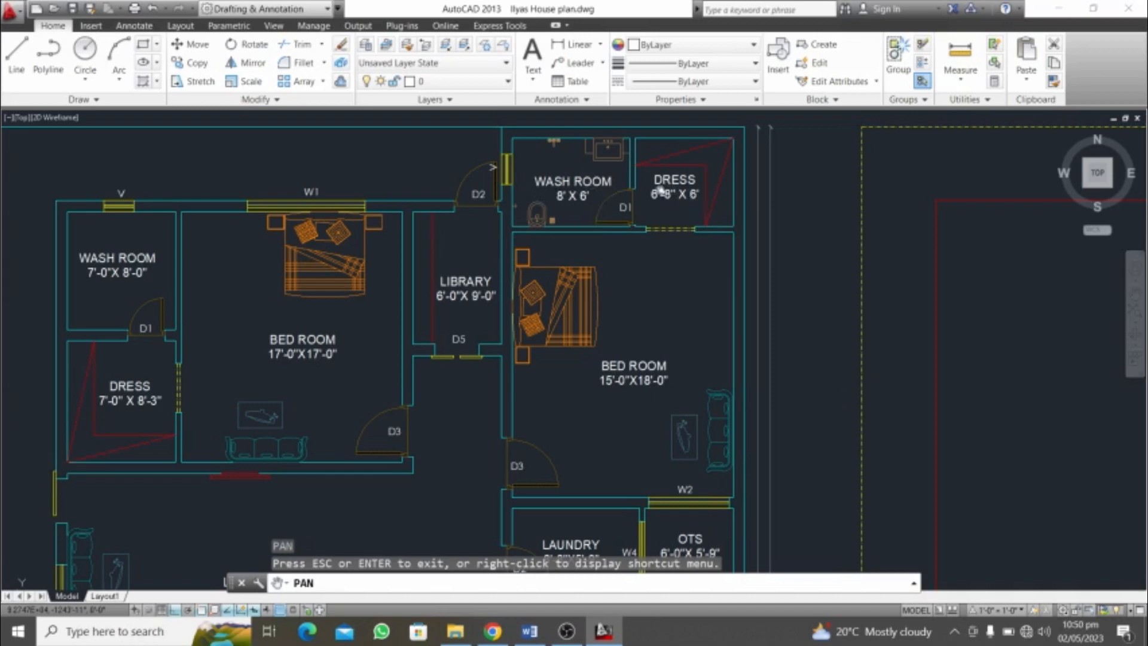
left_click_drag(636, 251, 668, 245)
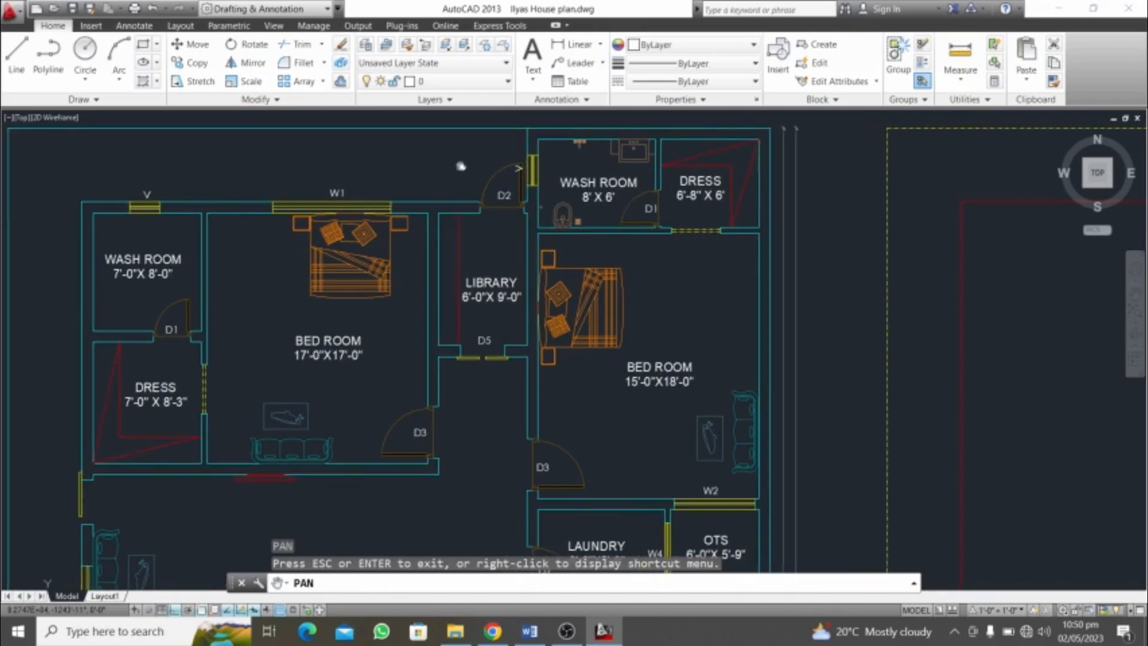
left_click_drag(585, 286, 583, 244)
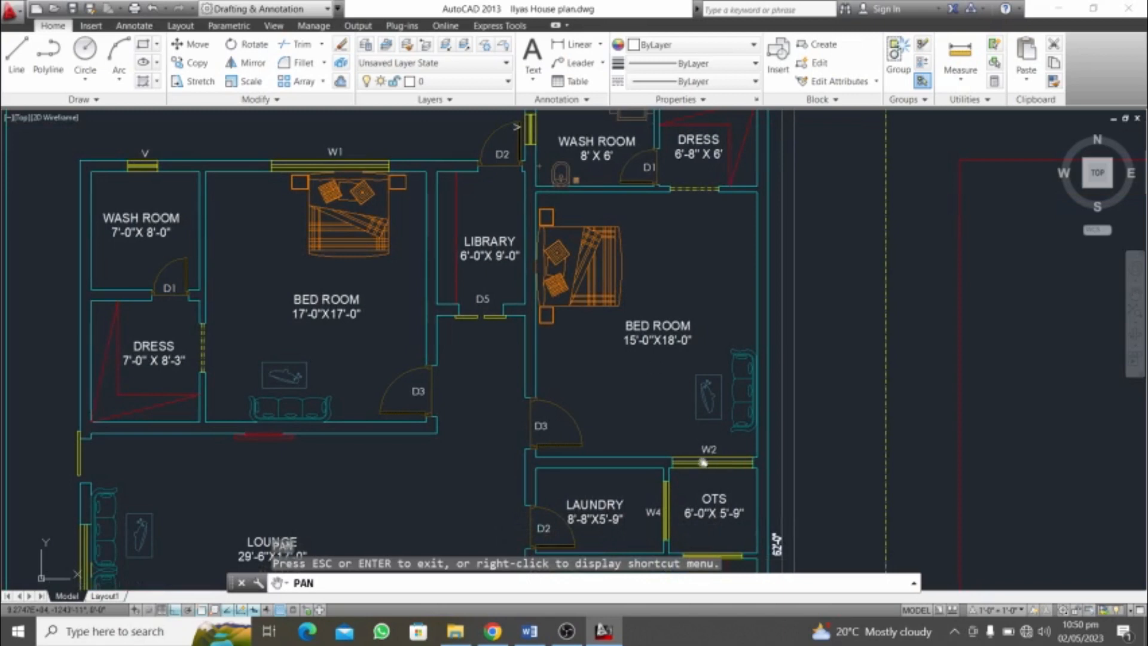
left_click_drag(649, 385, 800, 430)
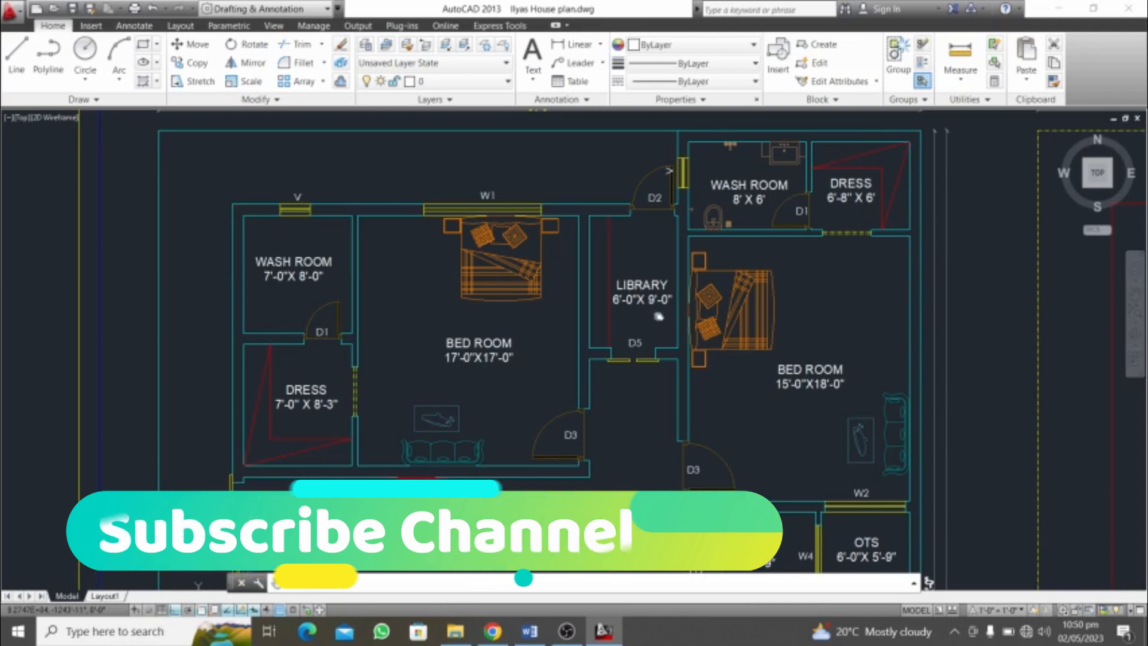
scroll(659, 317, "down", 2)
scroll(622, 299, "up", 2)
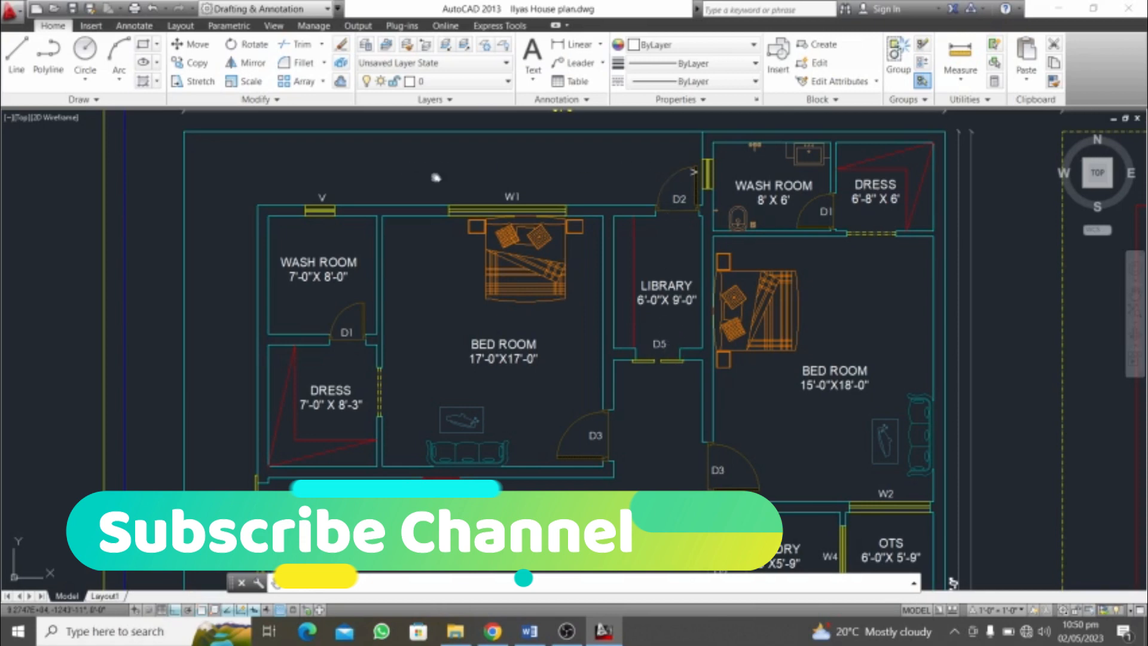
scroll(436, 177, "down", 2)
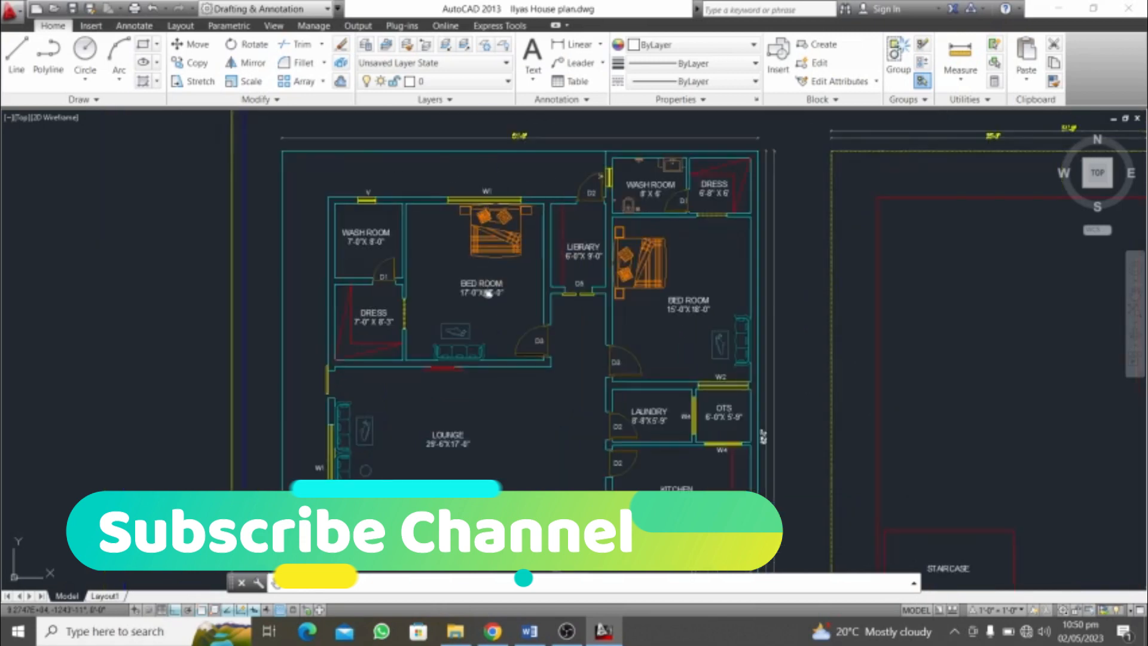
scroll(488, 293, "up", 3)
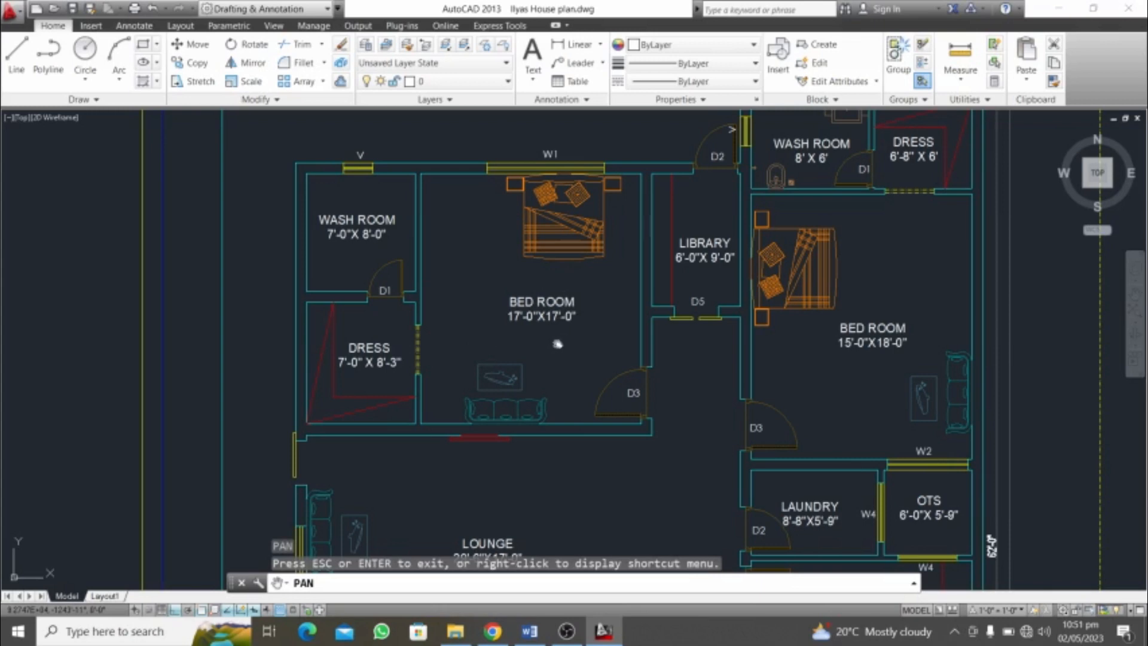
Measure the rear bedroom's width between its two side walls with an aligned dimension
key("Escape")
key("Escape")
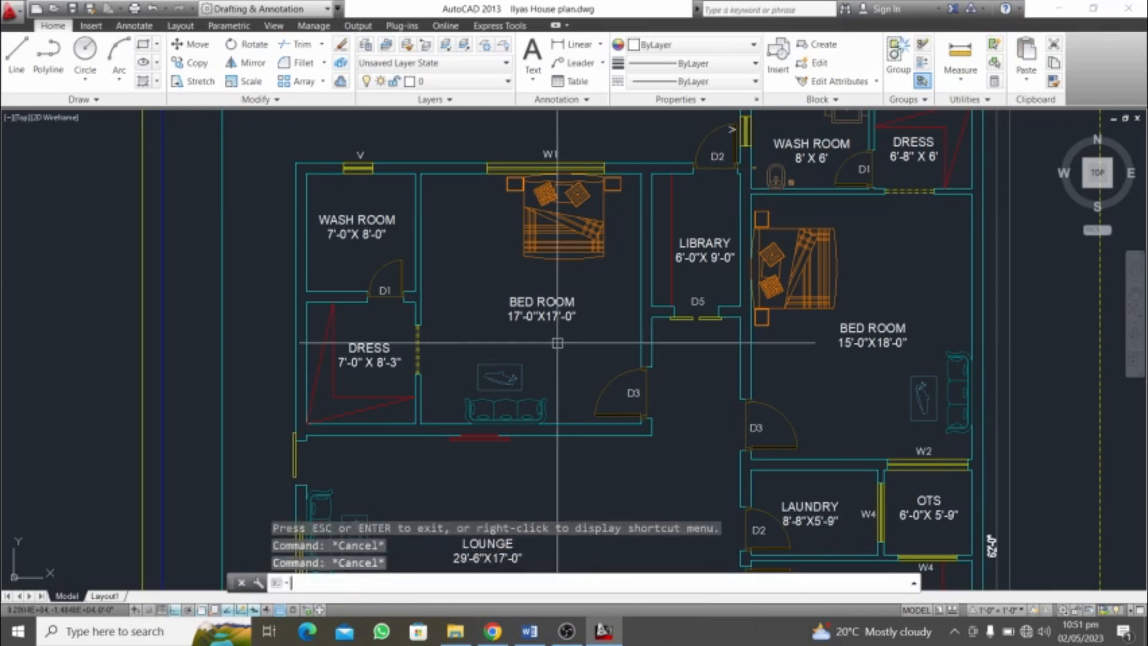
type("dal")
key("Return")
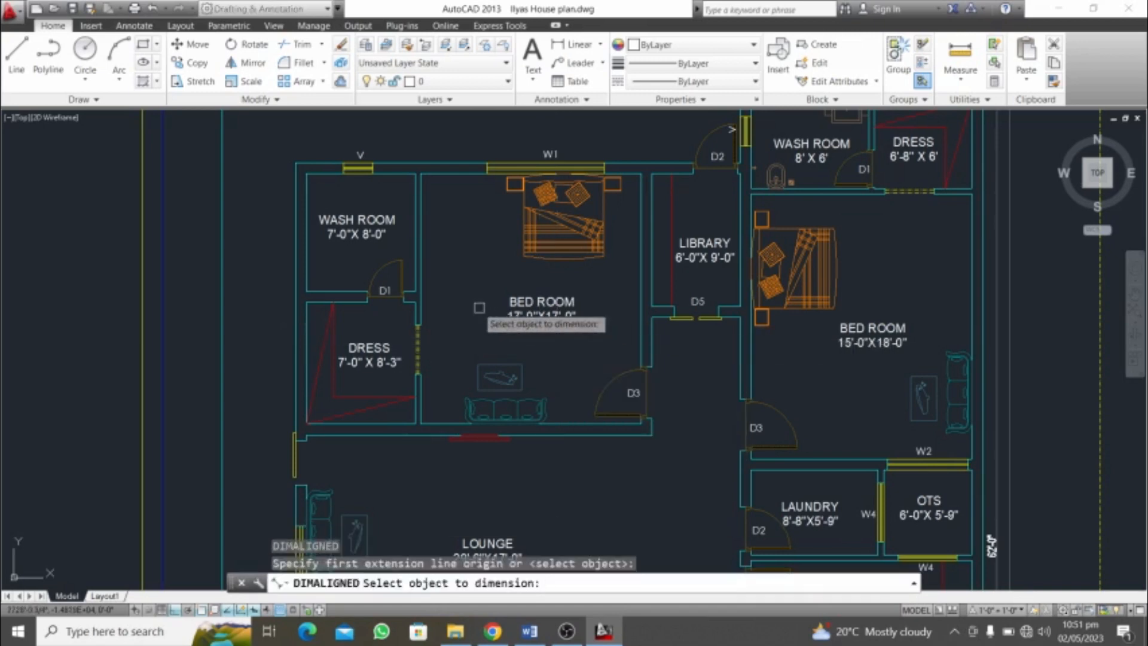
key("Return")
key("Return")
key("Return")
left_click(420, 279)
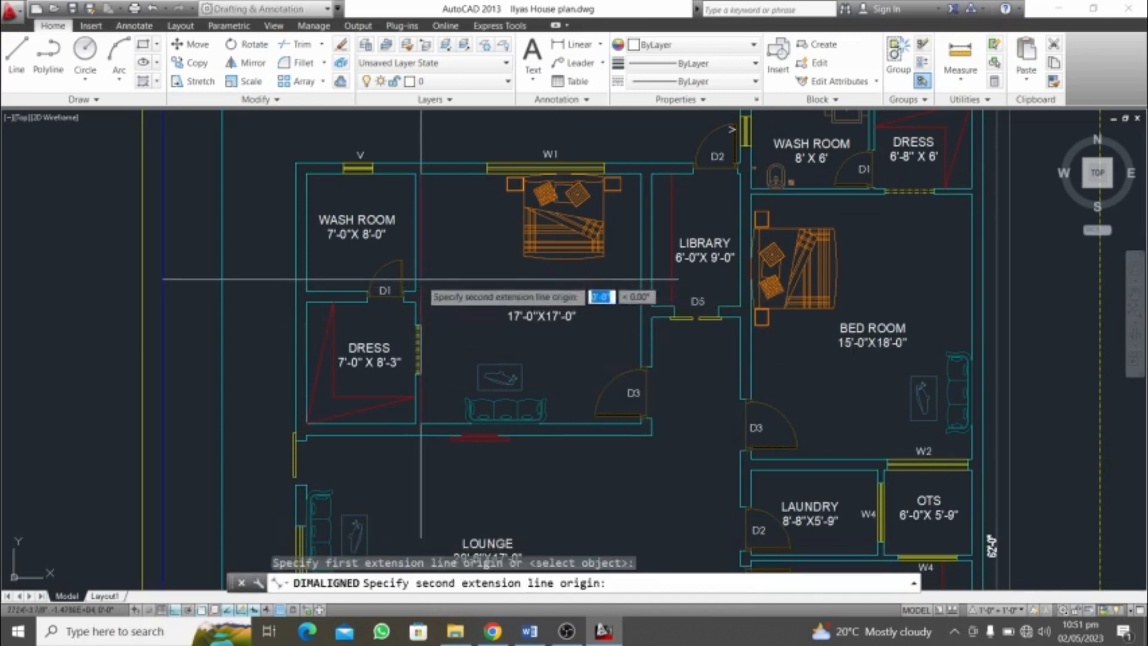
left_click(654, 276)
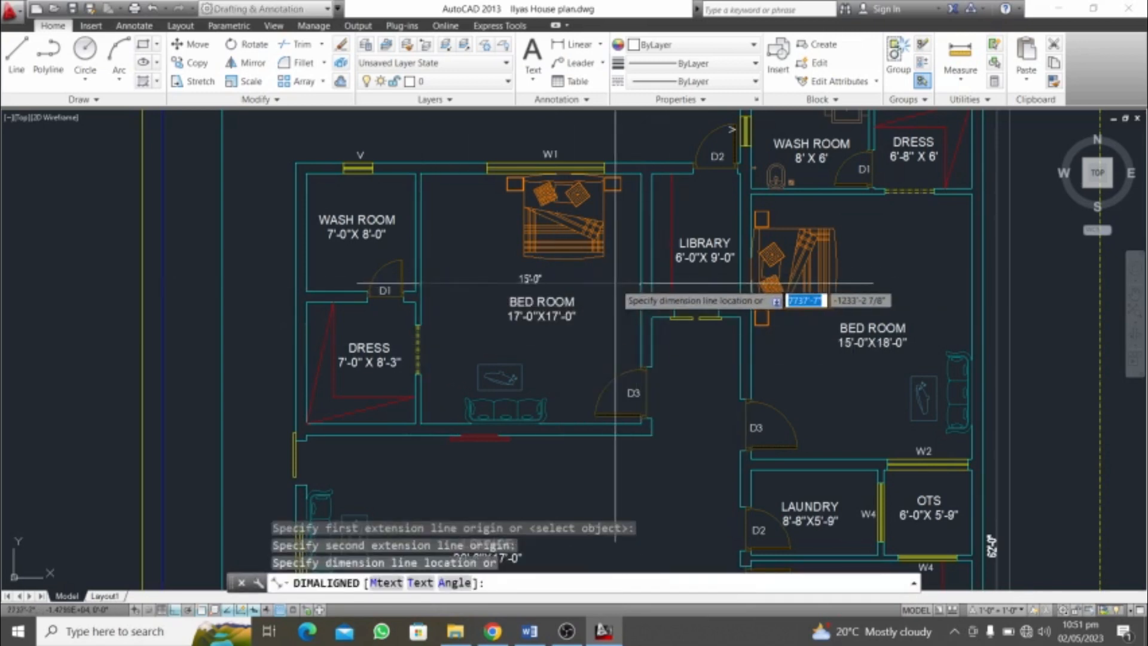
left_click(616, 284)
Correct the size in the rear bedroom's label to 15'-0"X17'-0"
scroll(583, 294, "up", 4)
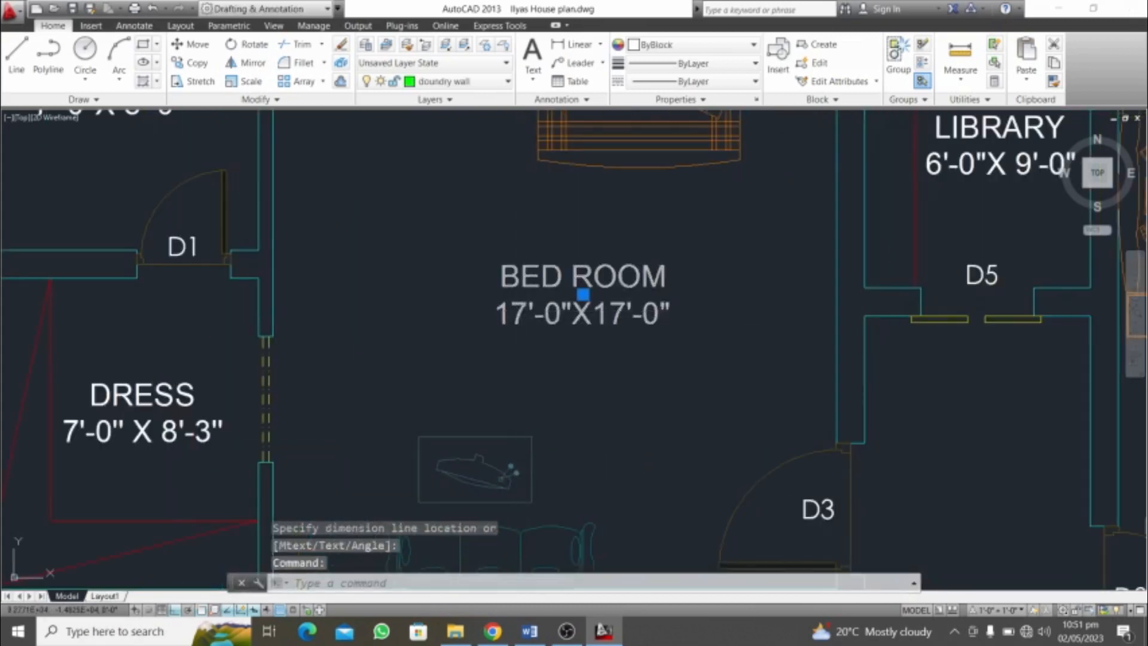
double_click(524, 317)
left_click_drag(512, 321, 526, 322)
type("5")
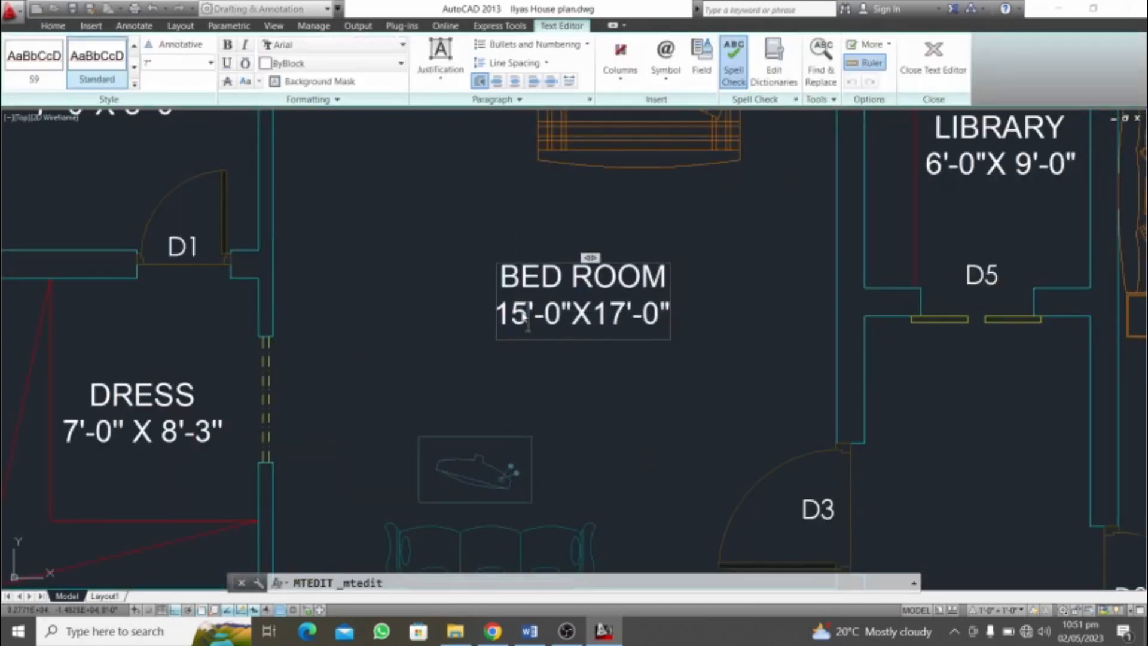
key("Escape")
key("Escape")
key("Escape")
scroll(564, 261, "down", 4)
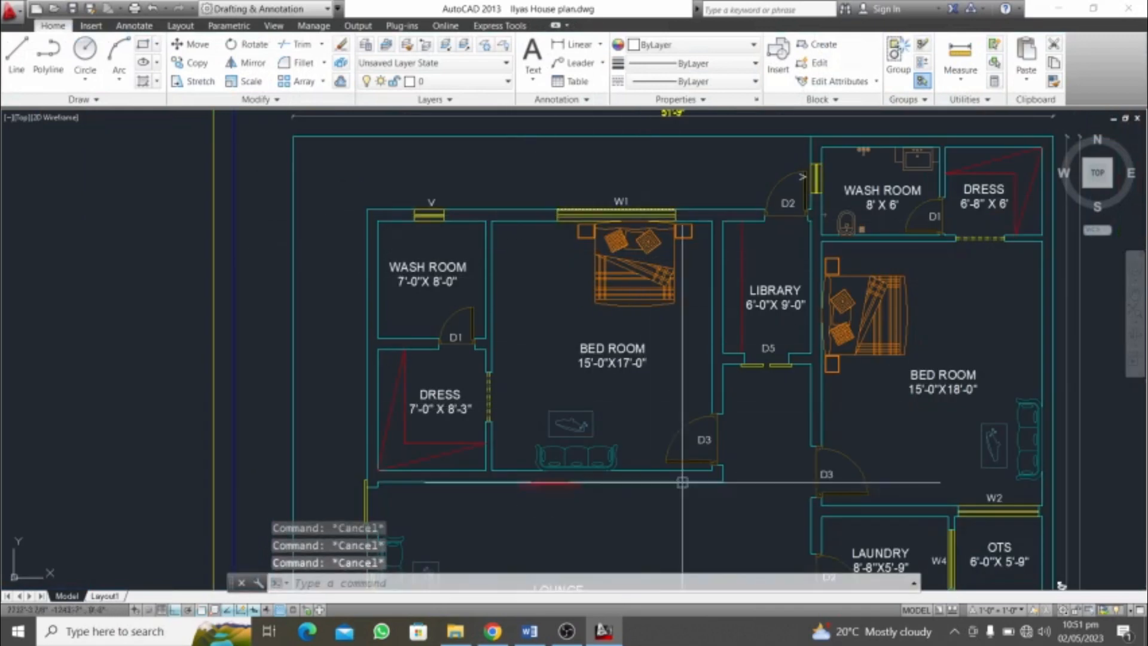
Rotate the sofa and table in the 15'-0"X17'-0" bedroom a quarter turn so the sofa's back faces the wash room side
type("p")
key("Return")
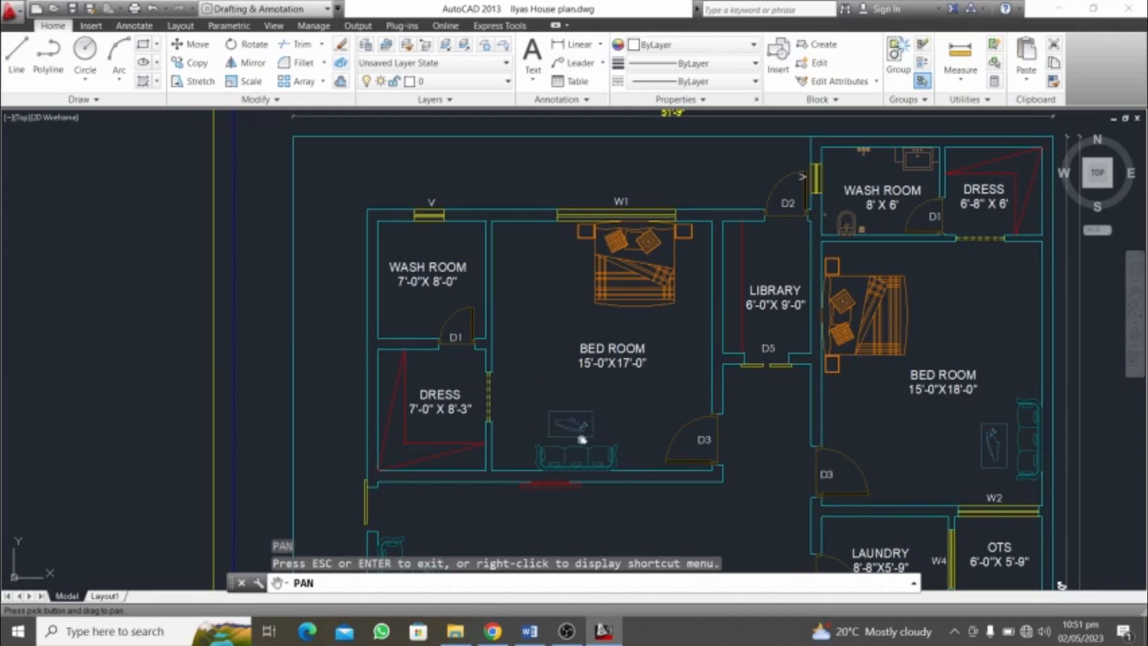
key("Escape")
key("Escape")
key("Escape")
type("ro")
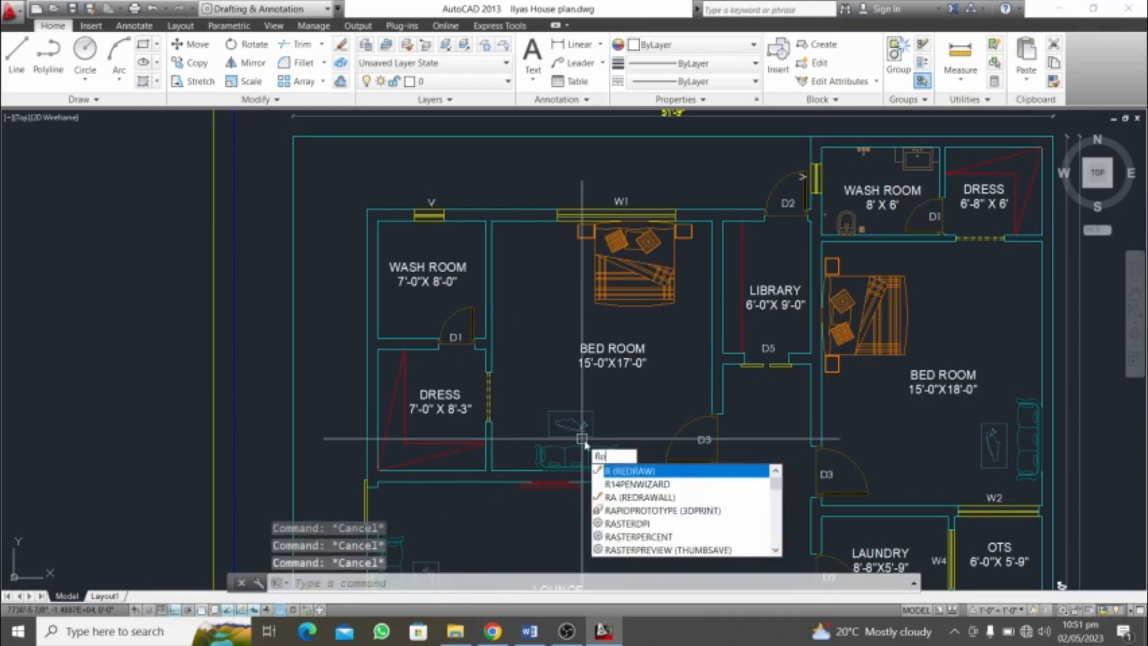
key("Return")
left_click(622, 414)
left_click(559, 452)
key("Return")
left_click(631, 426)
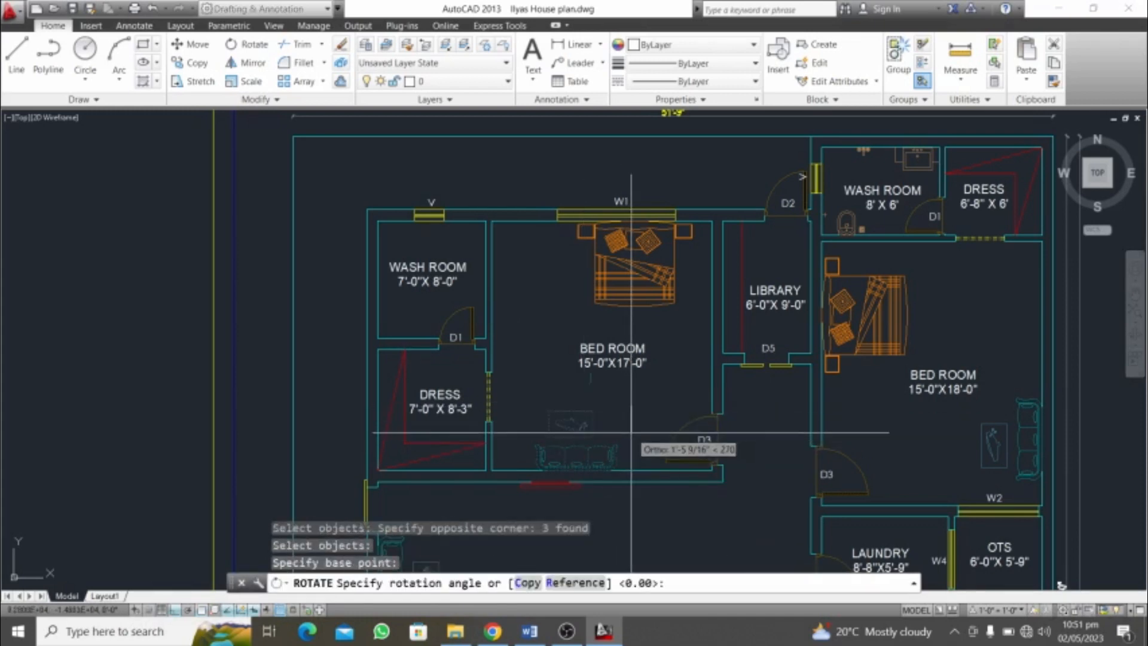
left_click(637, 305)
key("Escape")
Move the rotated sofa and table horizontally across the bedroom towards the wash room side
left_click(645, 331)
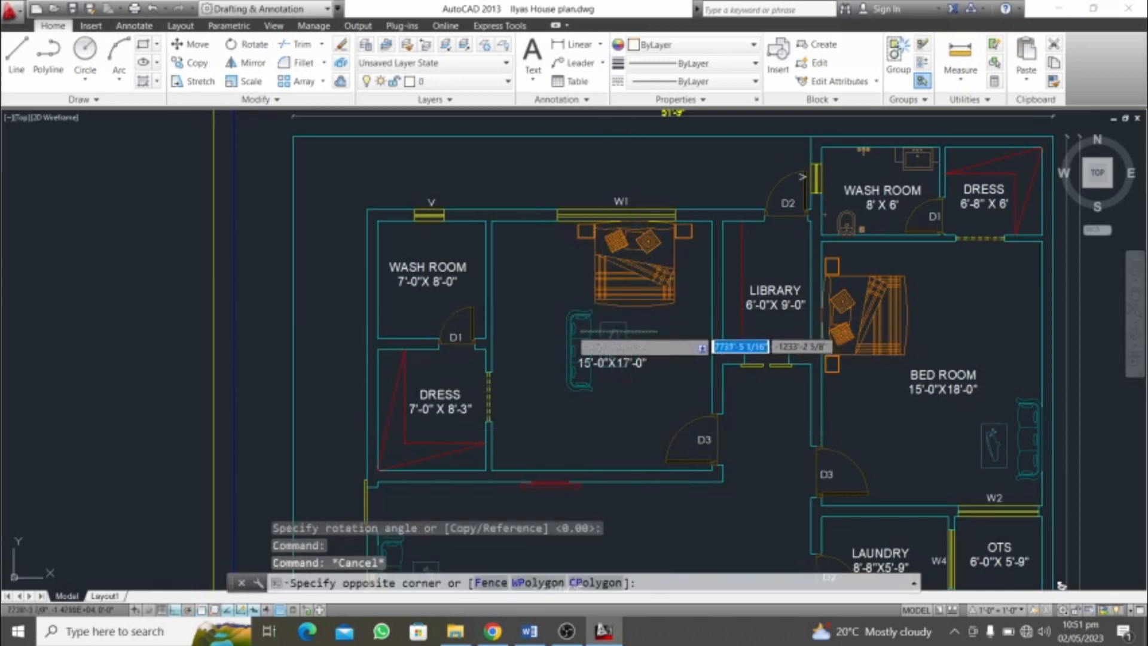
left_click(568, 329)
type("m")
key("Return")
left_click(611, 398)
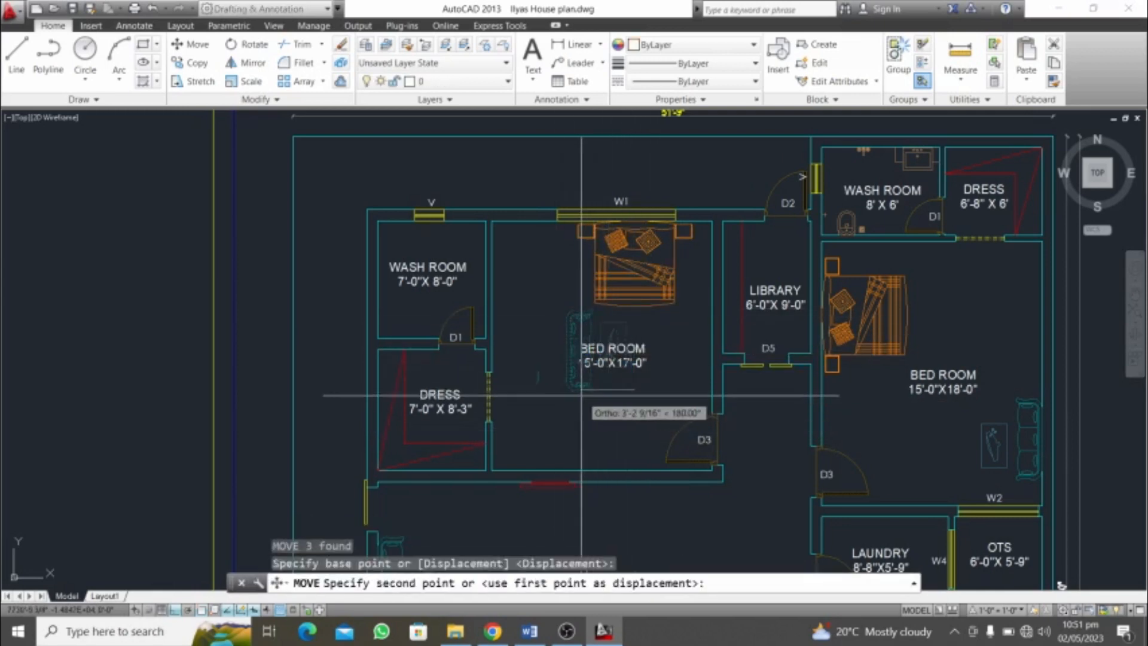
left_click(553, 398)
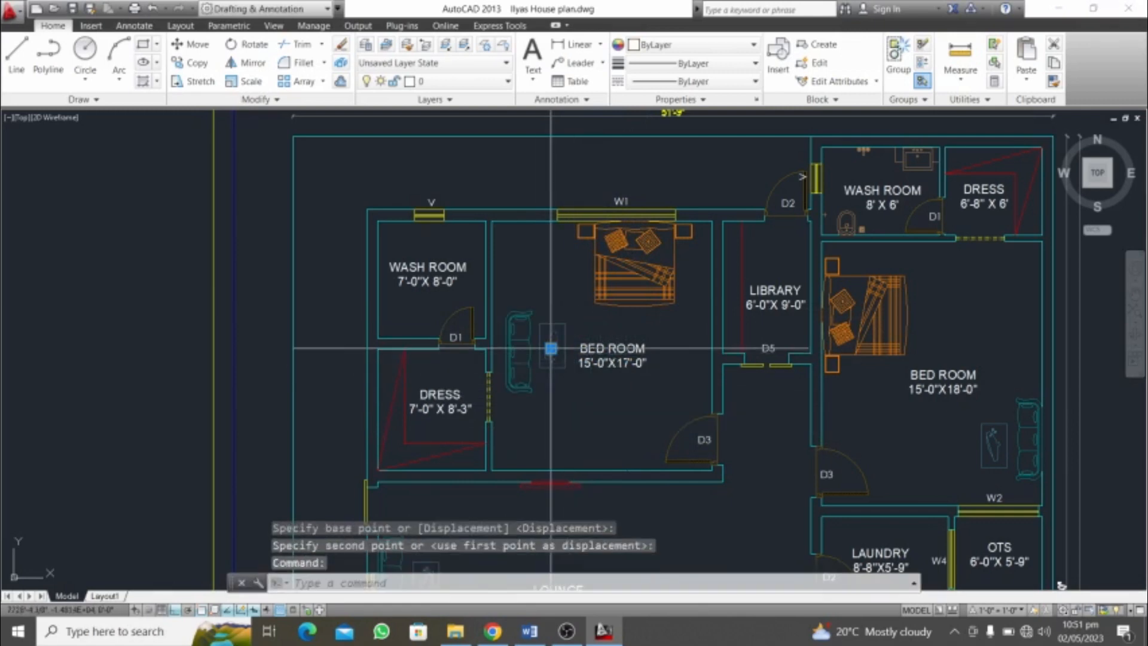
Move the sofa and table up against the bedroom wall beside the wash room, clear of the dress opening
left_click(556, 310)
left_click(508, 366)
type("m")
key("Return")
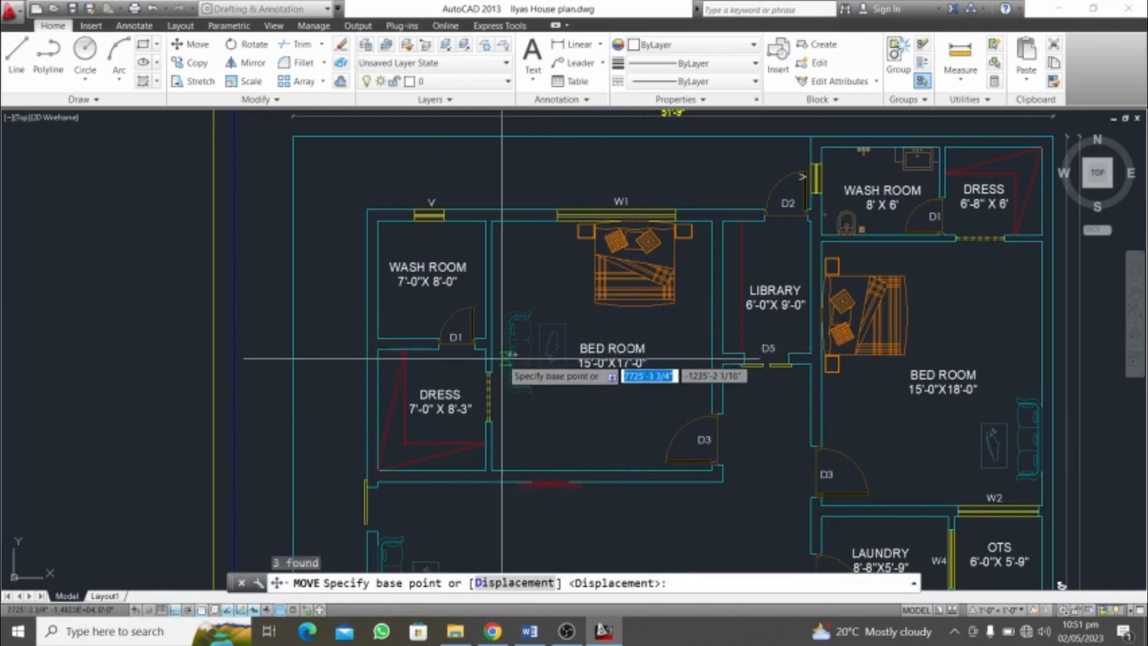
left_click(504, 364)
left_click(488, 333)
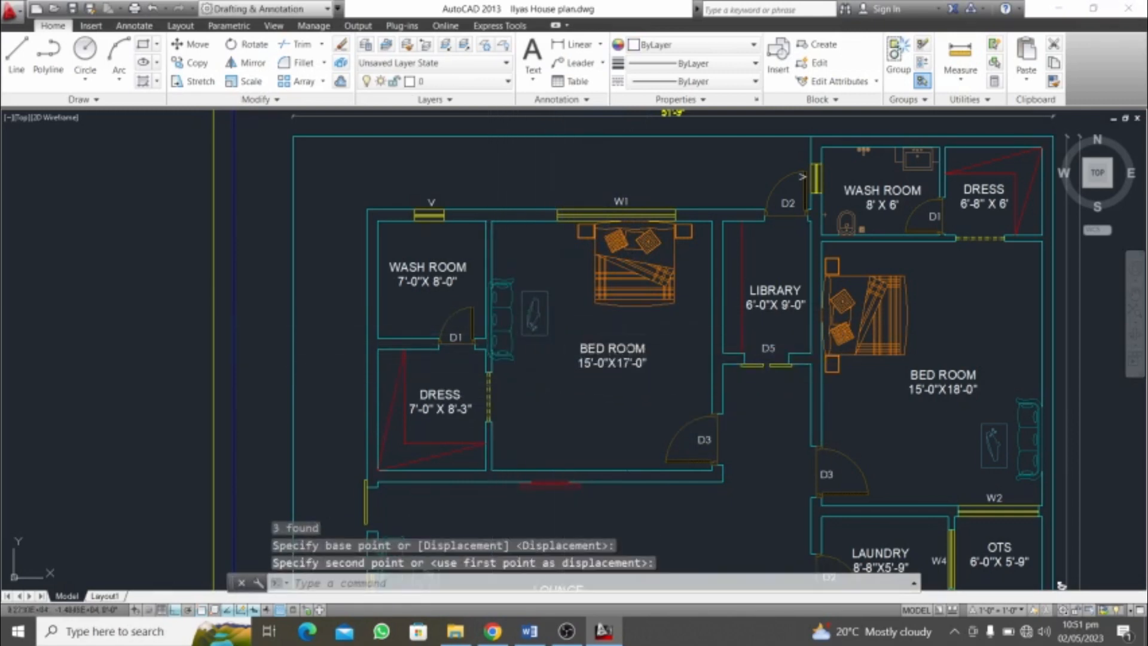
Shift the sofa and table slightly into the bedroom so the sofa clears the wash room wall
scroll(509, 320, "up", 4)
left_click(575, 299)
left_click(500, 323)
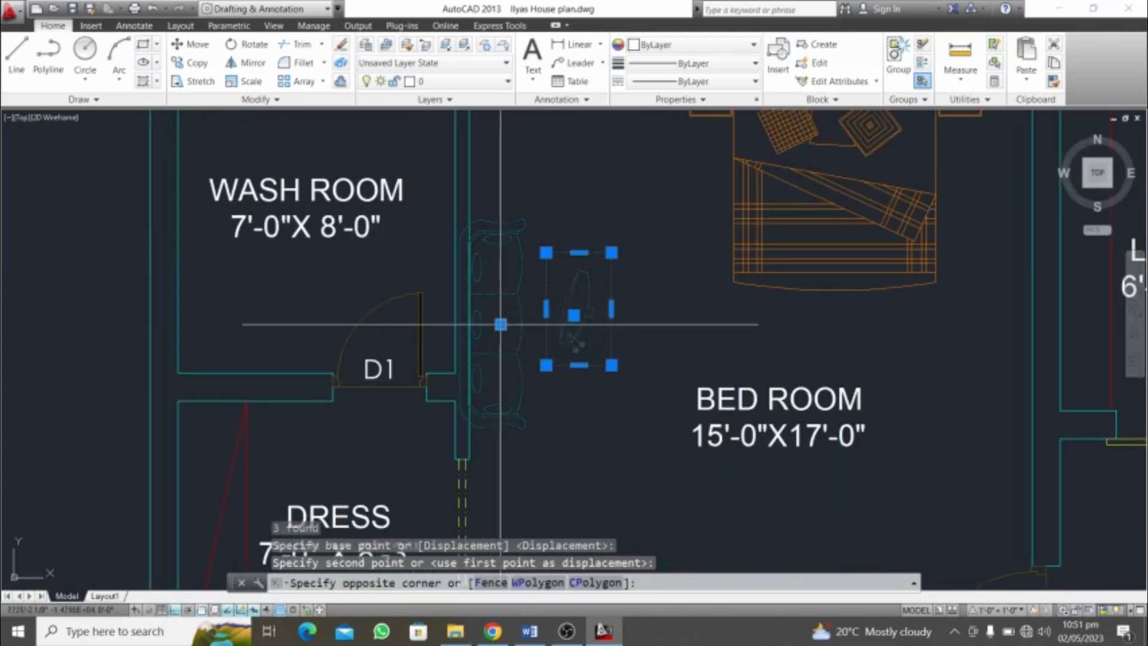
type("m")
key("Return")
left_click(458, 347)
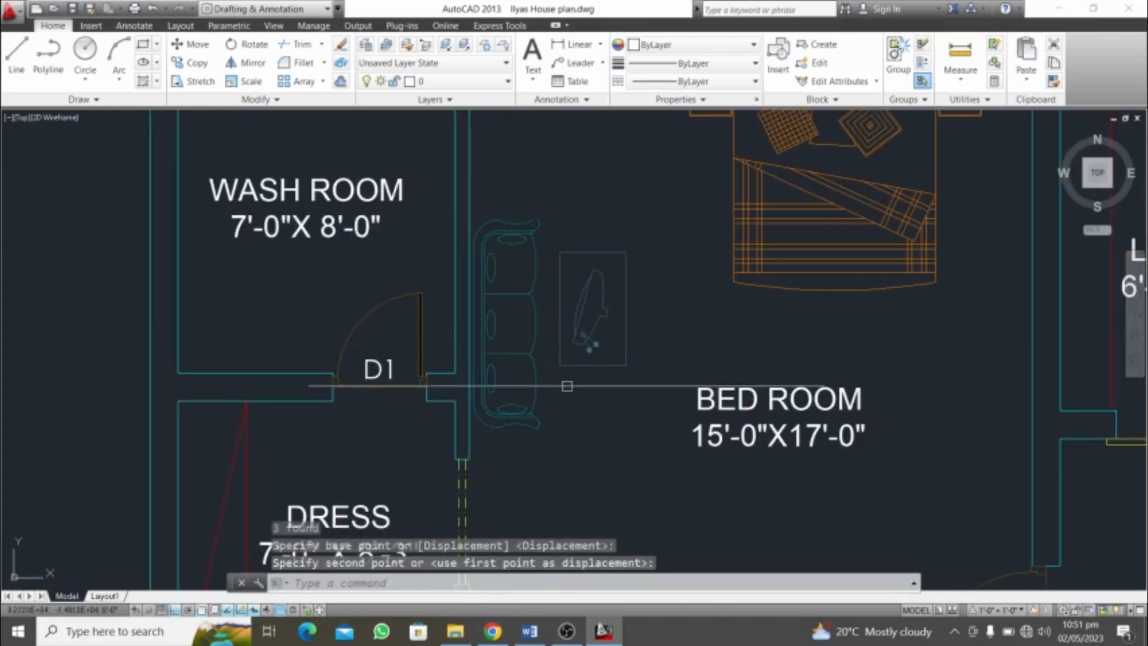
scroll(487, 361, "down", 4)
key("Escape")
key("Escape")
key("Escape")
scroll(553, 486, "down", 2)
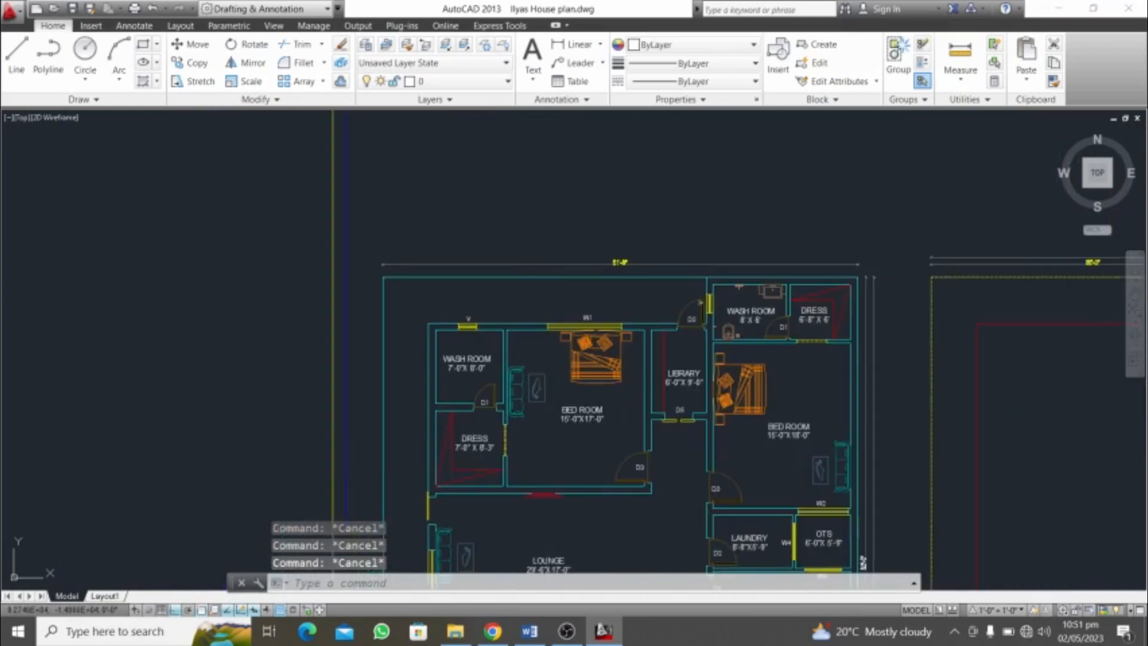
Try to mirror the lounge's red wall block across the wall shared with the bedroom
scroll(569, 487, "up", 2)
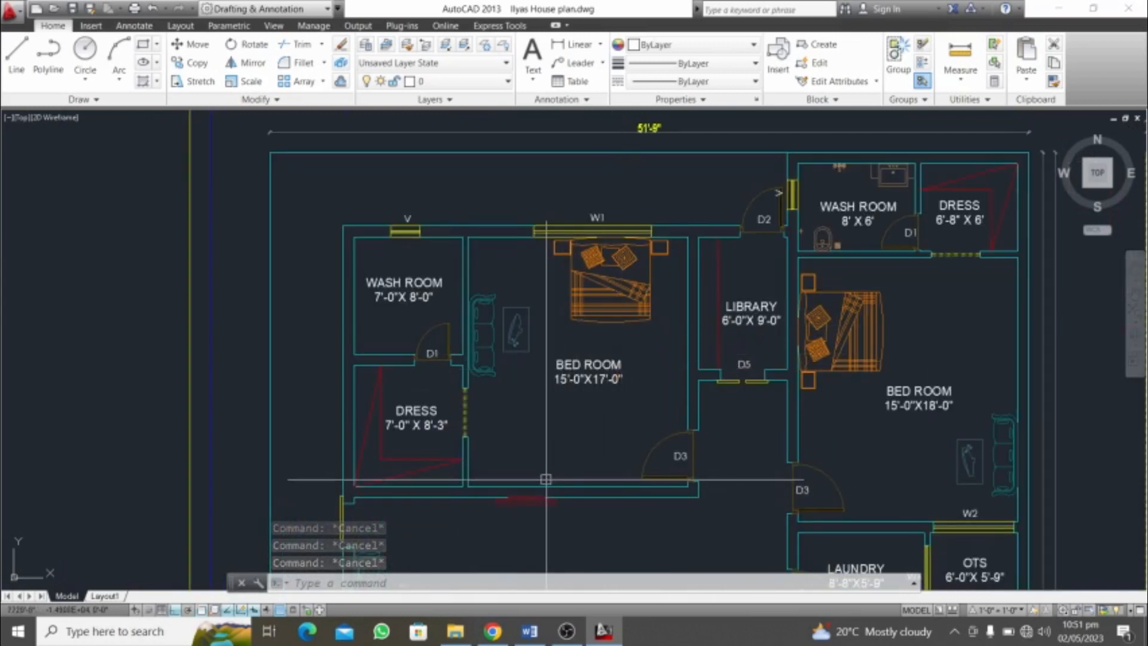
left_click(553, 509)
key("Escape")
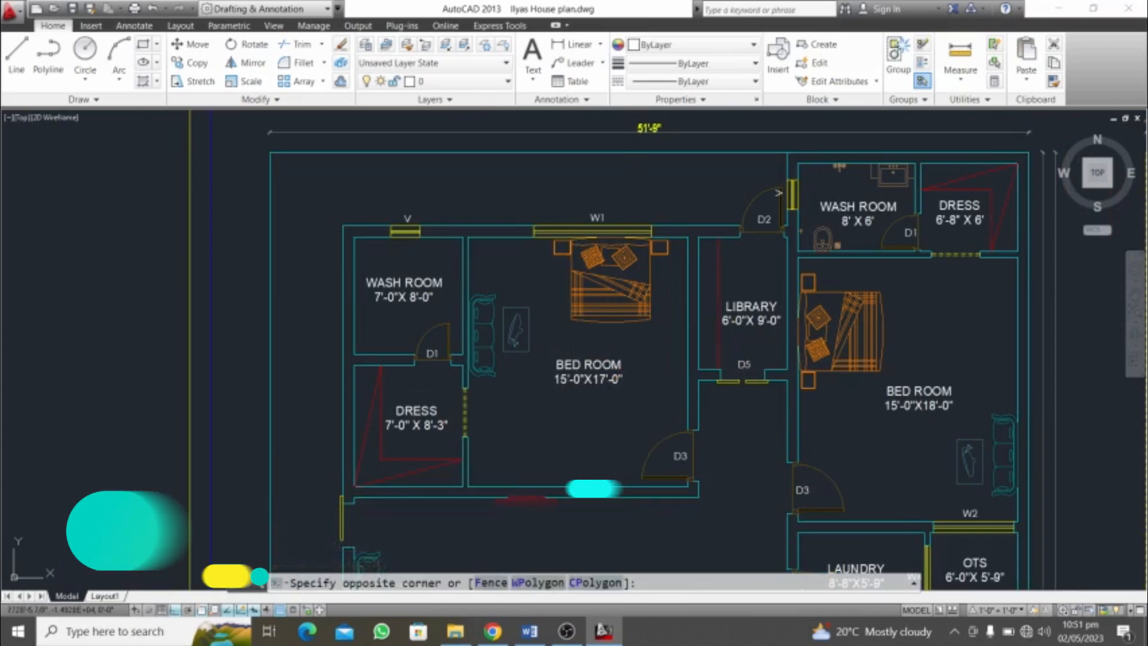
type("mi")
key("Return")
scroll(551, 502, "up", 2)
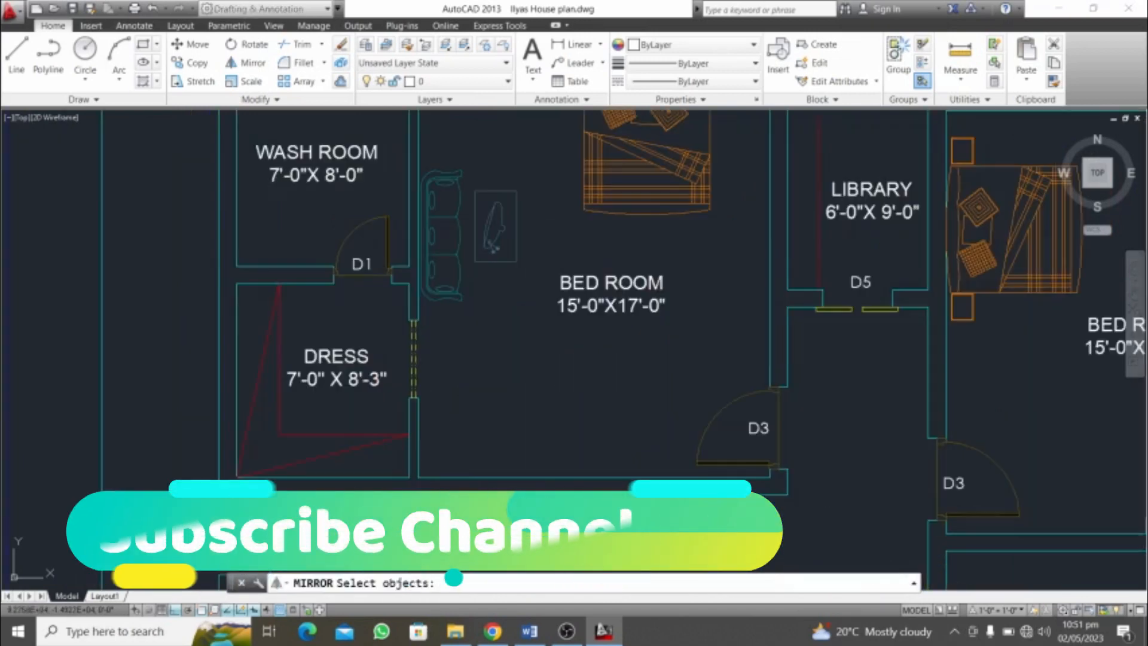
left_click(559, 490)
key("Return")
left_click(570, 486)
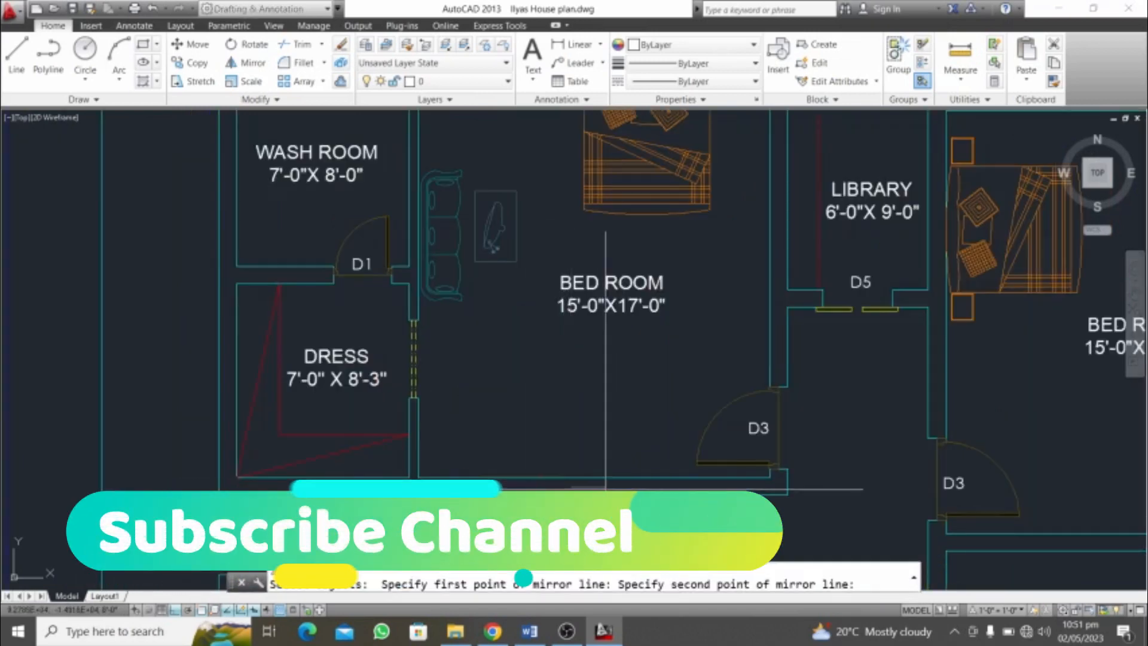
left_click(611, 488)
key("Return")
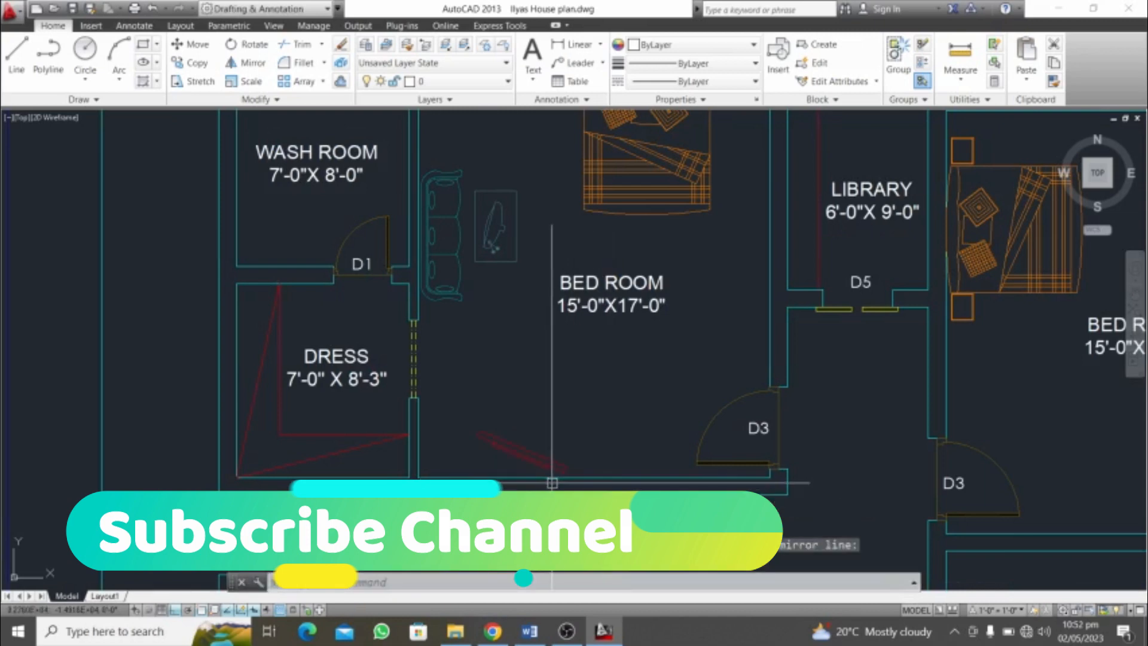
Mirror the lounge's red wall block about a horizontal line, keeping the original
scroll(550, 481, "down", 2)
key("Return")
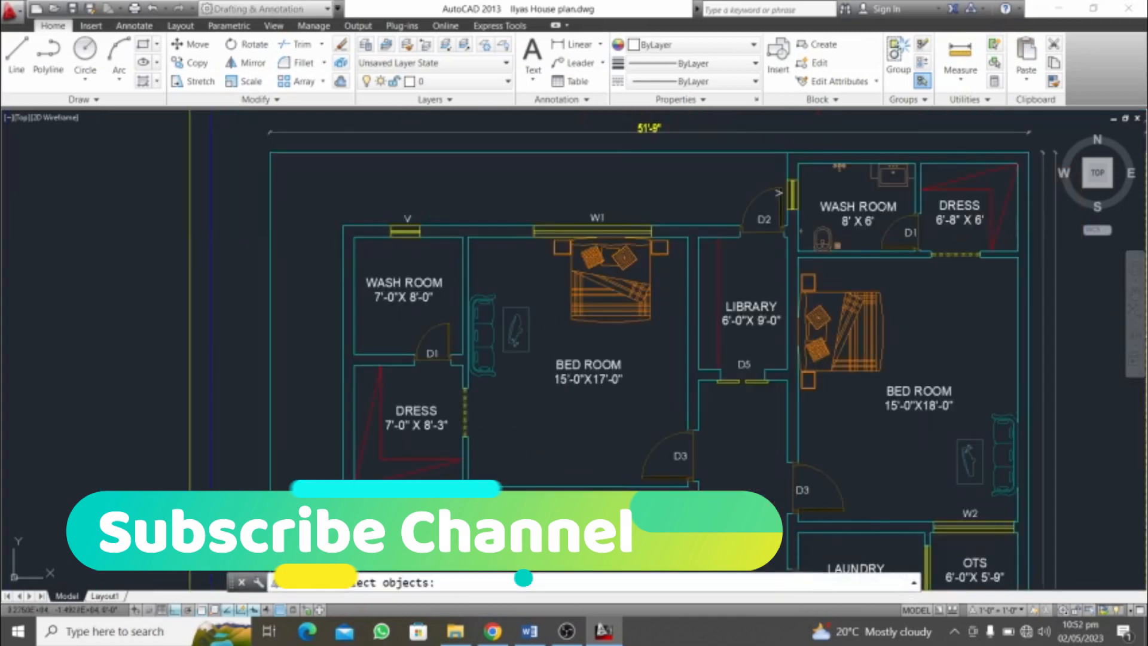
key("Return")
left_click(585, 508)
left_click(625, 510)
key("Return")
Move the mirrored red block onto the bedroom face of the wall shared with the lounge
scroll(538, 522, "up", 2)
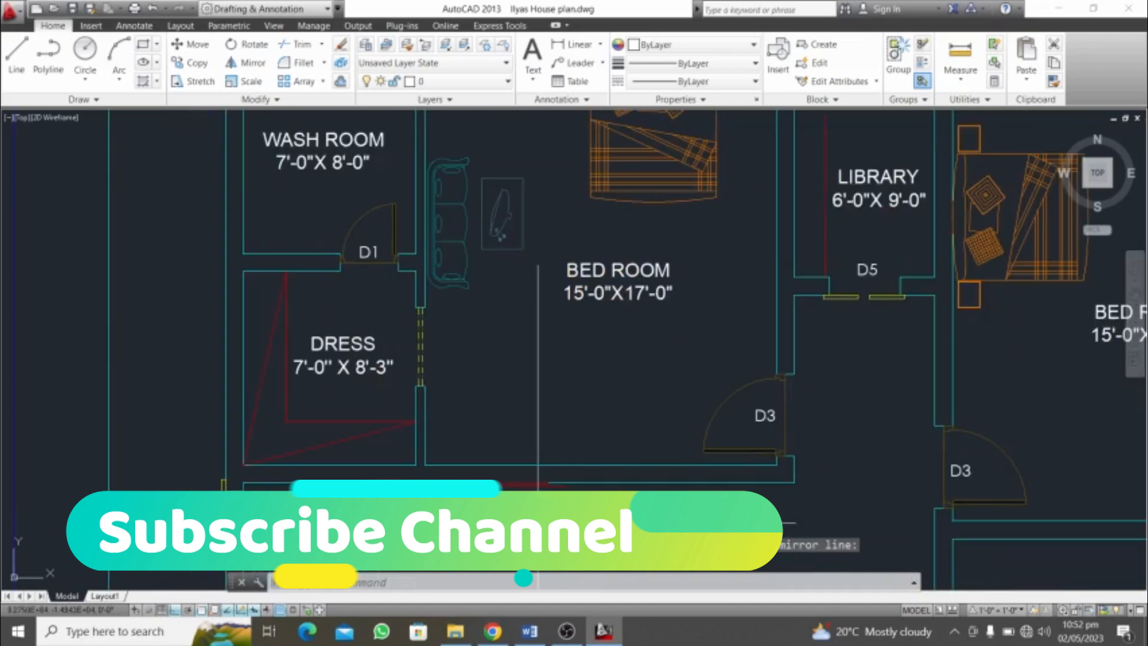
left_click(544, 519)
type("m")
key("Return")
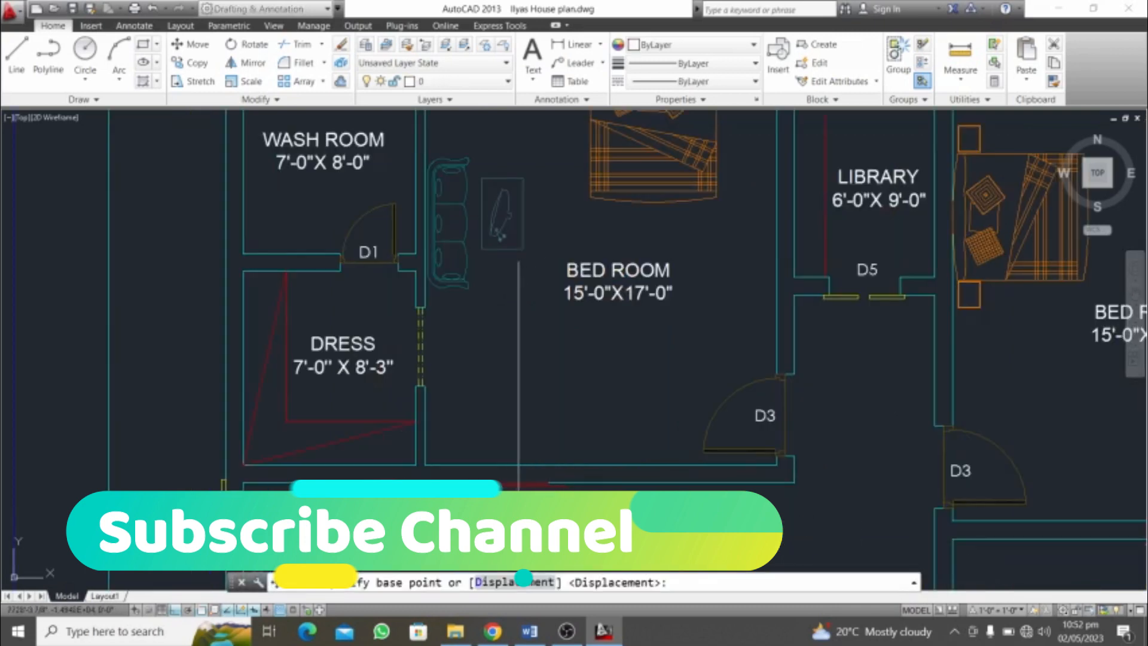
left_click(518, 519)
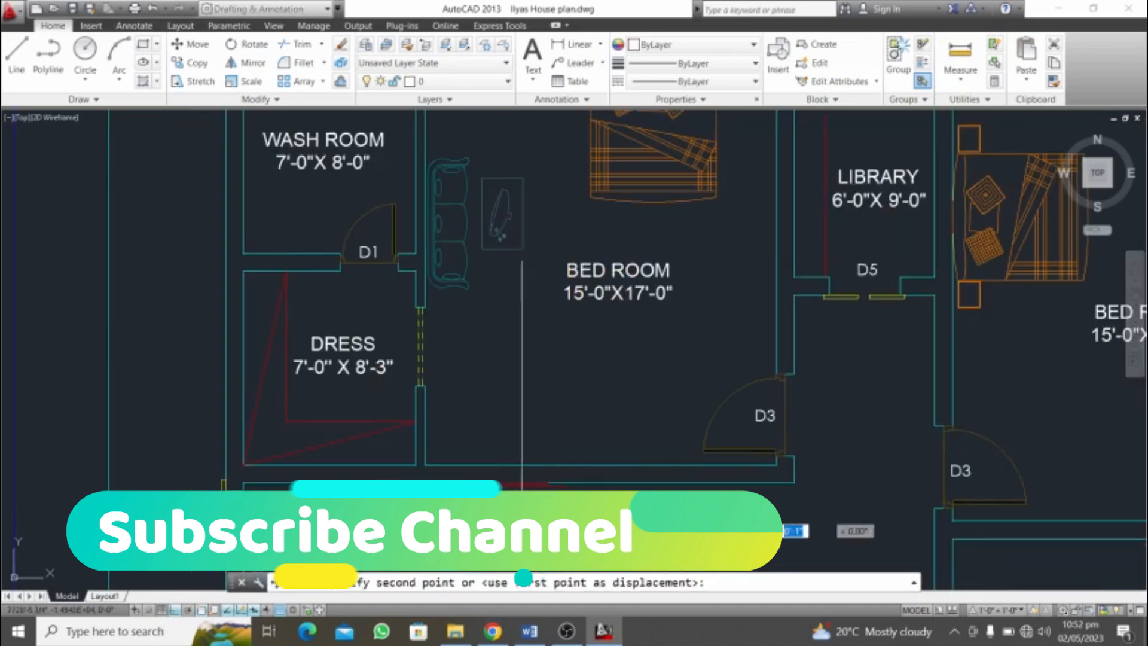
left_click(590, 466)
scroll(585, 432, "down", 4)
scroll(585, 432, "up", 2)
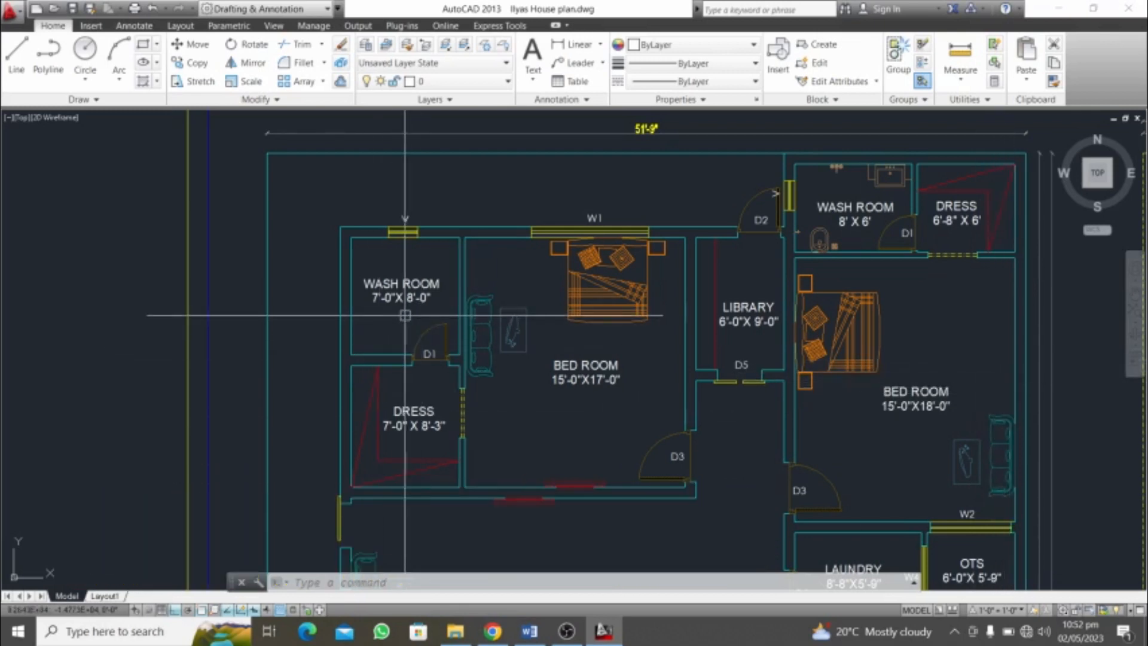
Examine the overall ground floor layout and the lounge's outer wall with the yellow sliding opening near window W1
key("Escape")
key("Escape")
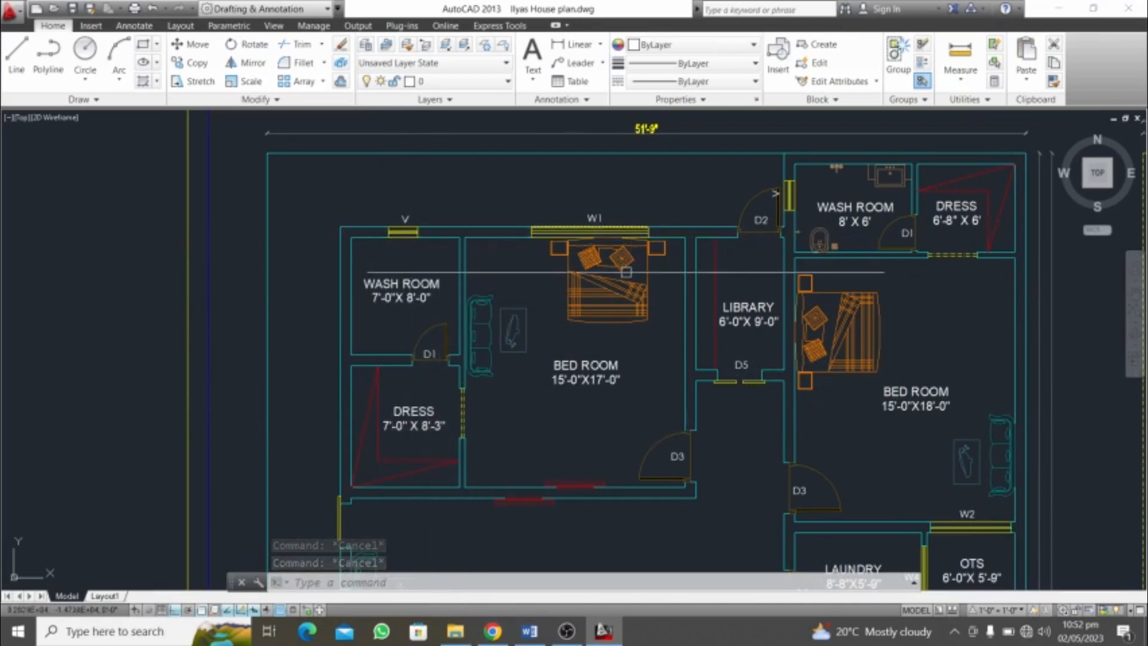
scroll(509, 360, "down", 4)
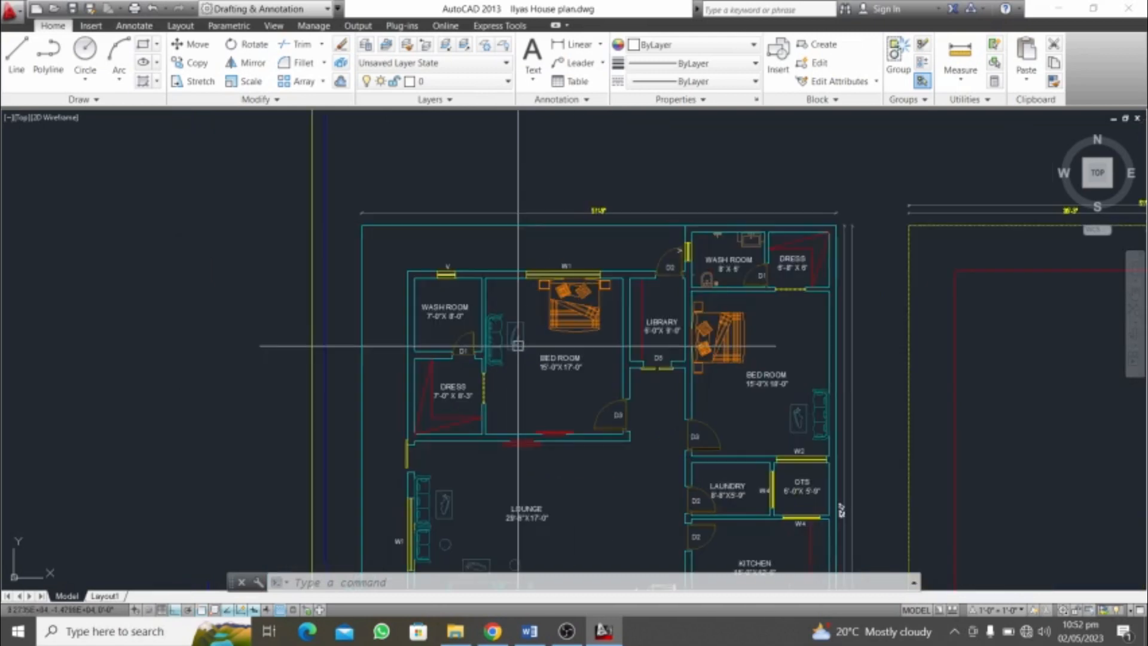
scroll(480, 368, "up", 2)
key("Escape")
key("Escape")
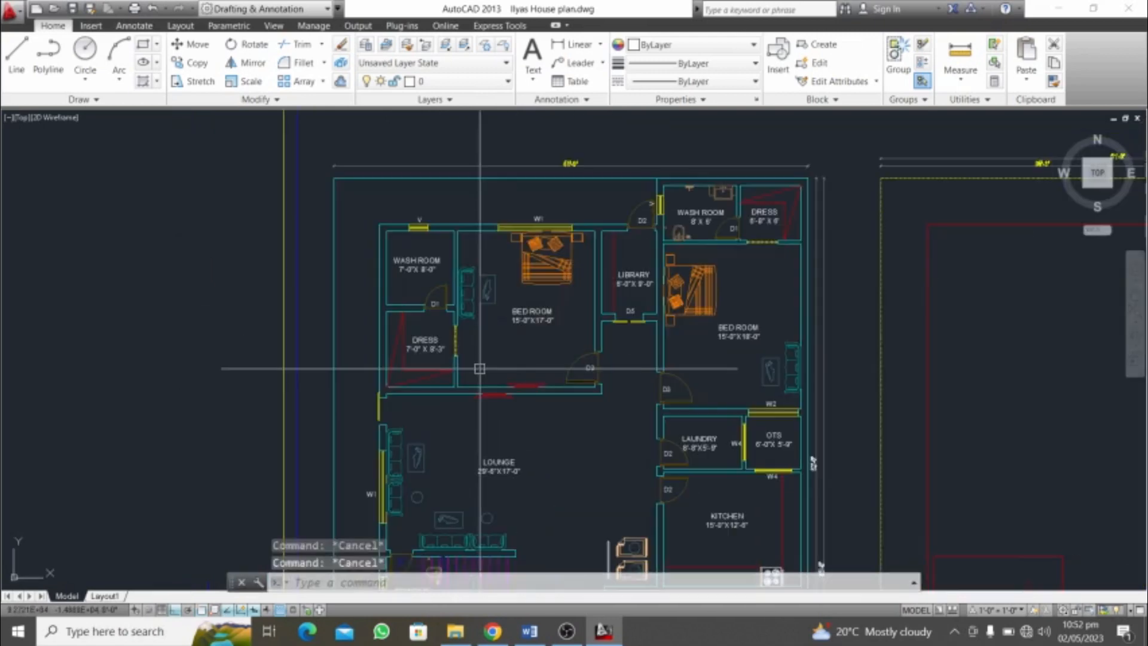
scroll(470, 326, "down", 2)
type("p")
key("Return")
left_click_drag(513, 363, 501, 272)
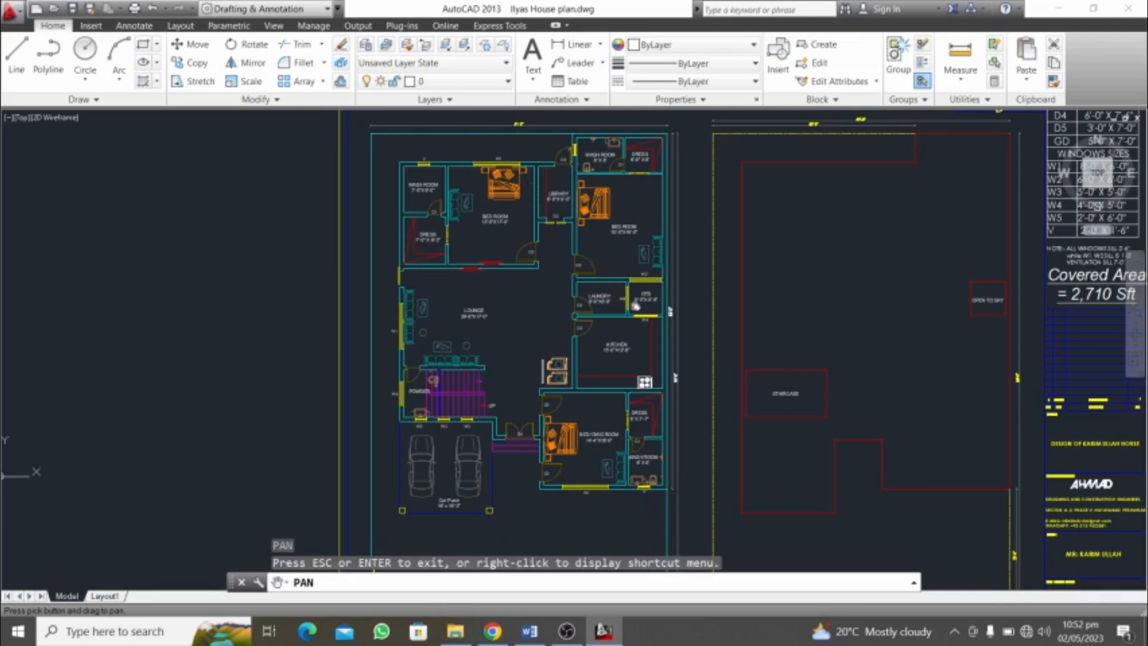
scroll(594, 306, "up", 2)
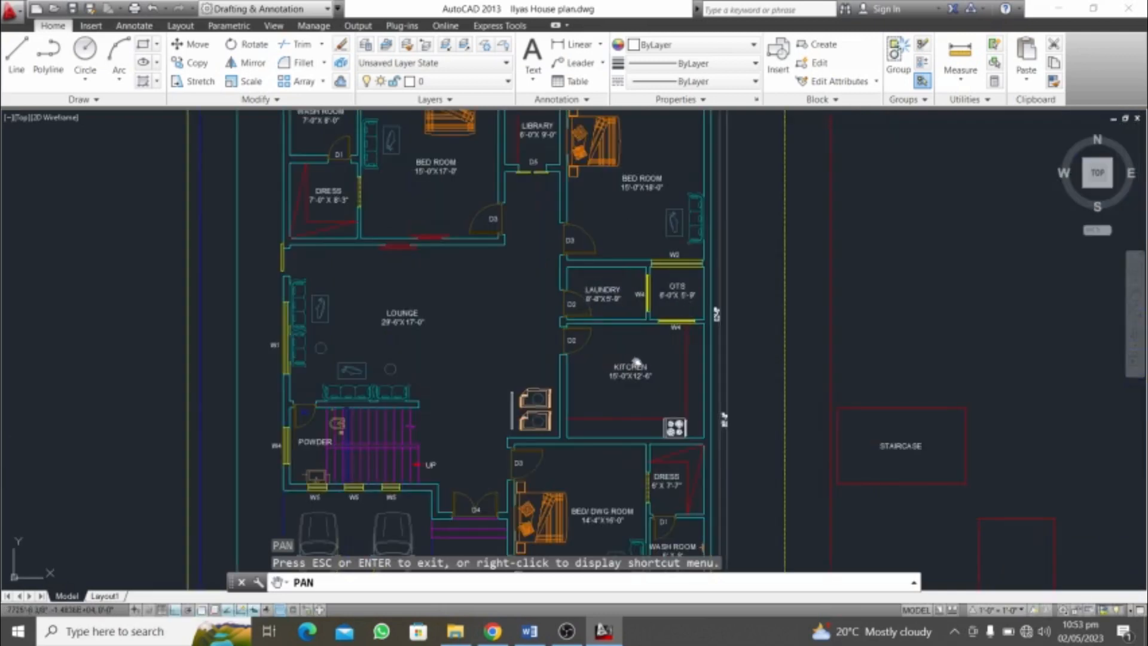
scroll(681, 381, "down", 2)
left_click_drag(543, 328, 602, 326)
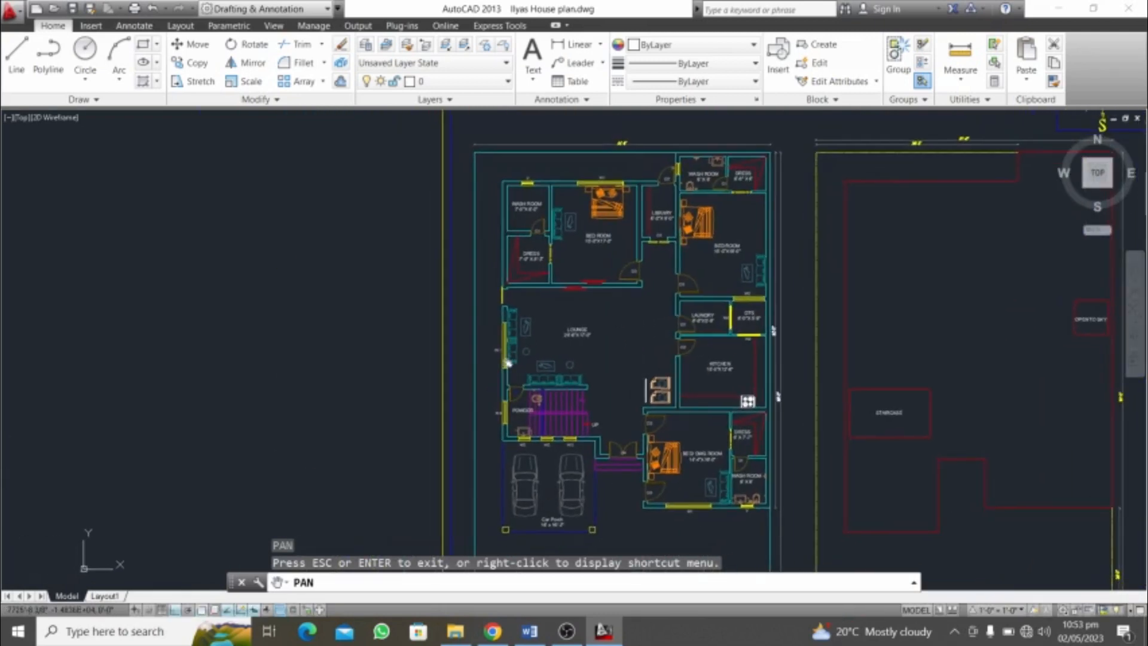
scroll(507, 363, "up", 8)
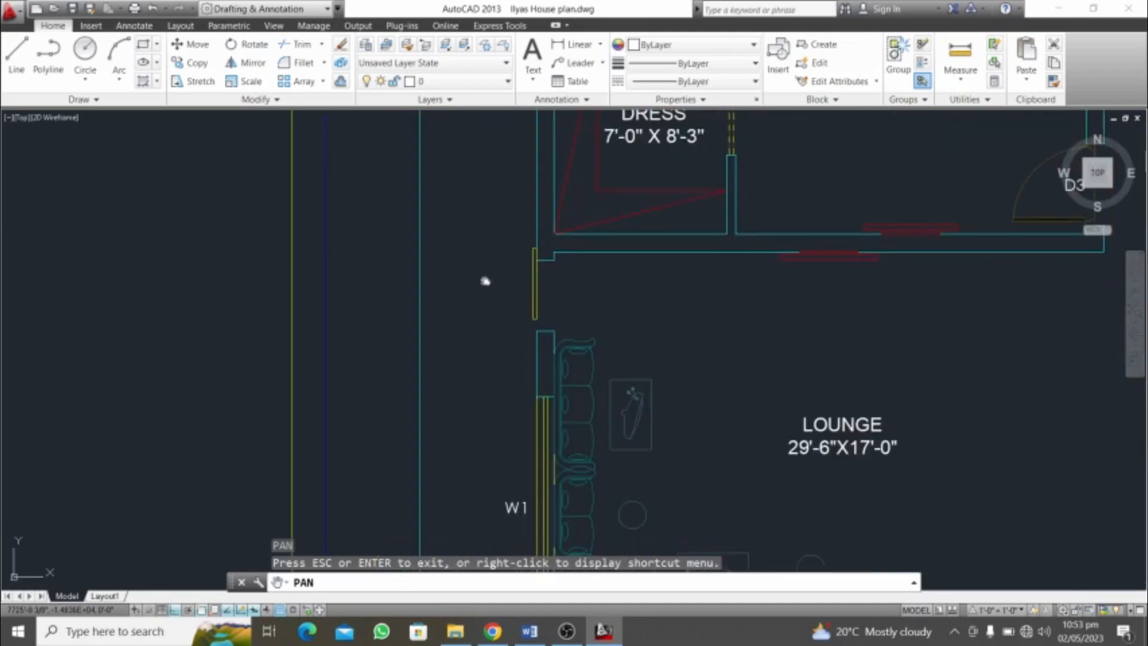
Examine the full drawing sheet, comparing the ground floor plan with the adjacent mumty floor outline
scroll(489, 274, "down", 4)
scroll(562, 307, "down", 4)
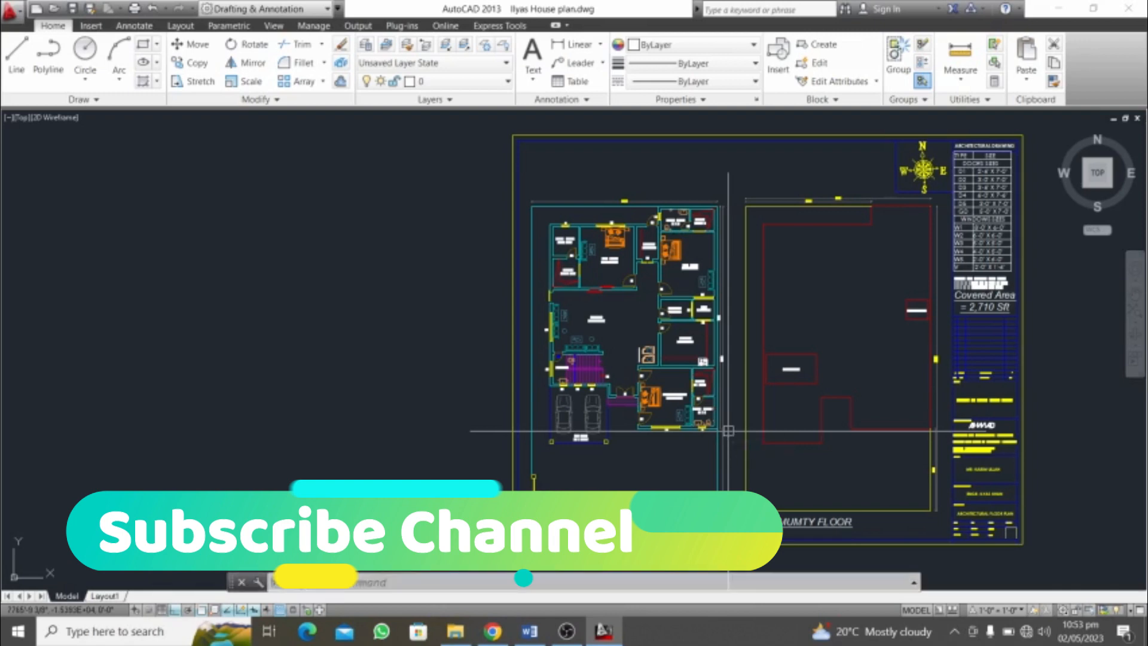
scroll(727, 431, "up", 3)
middle_click_drag(642, 408, 636, 400)
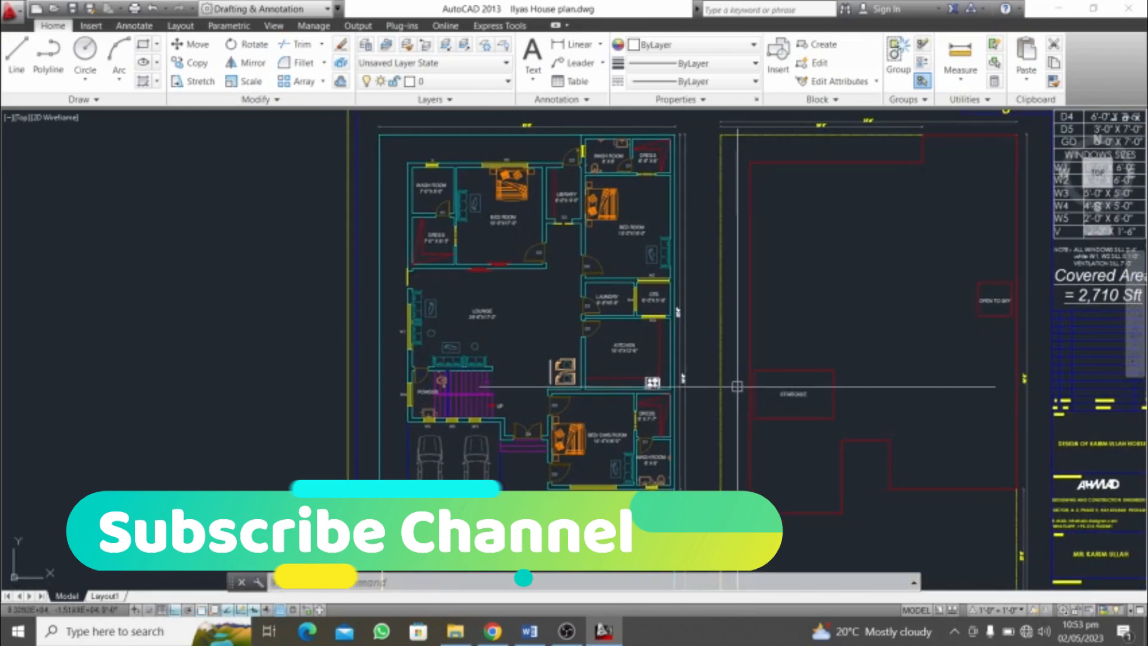
type("p")
key("Return")
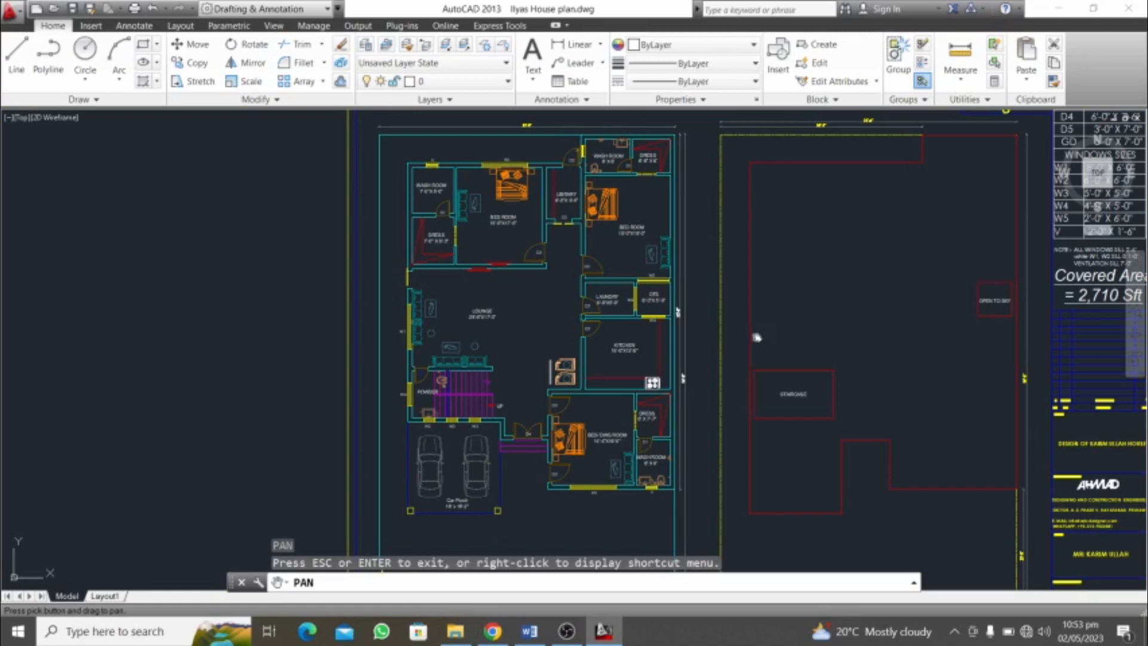
left_click_drag(756, 338, 541, 343)
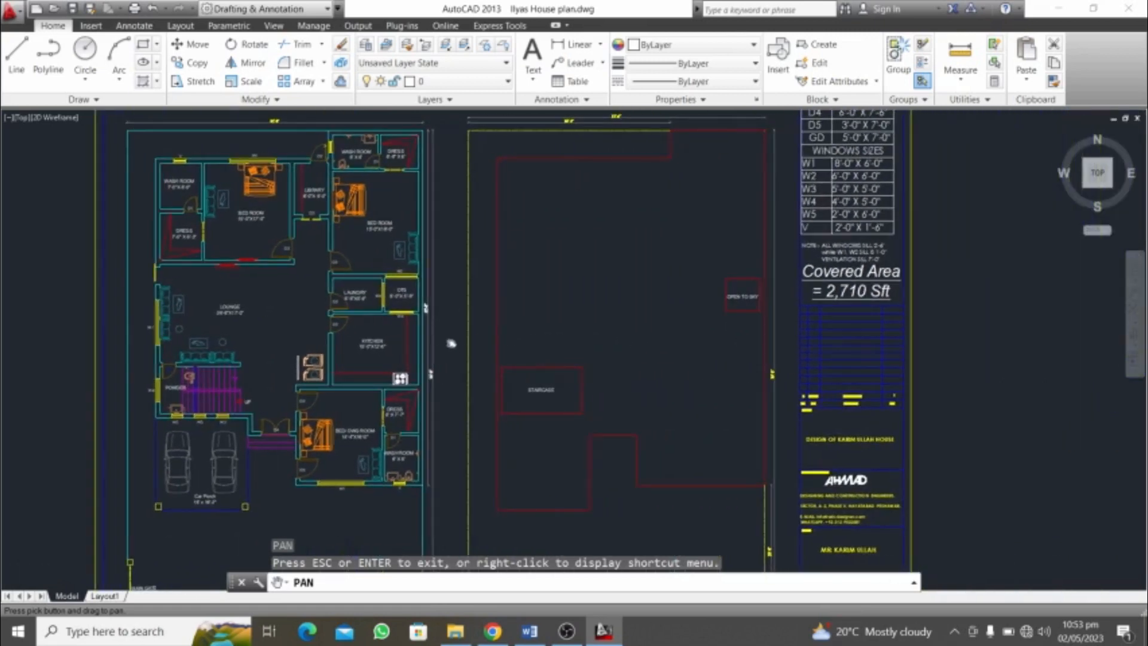
Read the Covered Area note beneath the window size schedule, and return to the overview of both floor plans
scroll(452, 343, "down", 3)
scroll(503, 390, "up", 3)
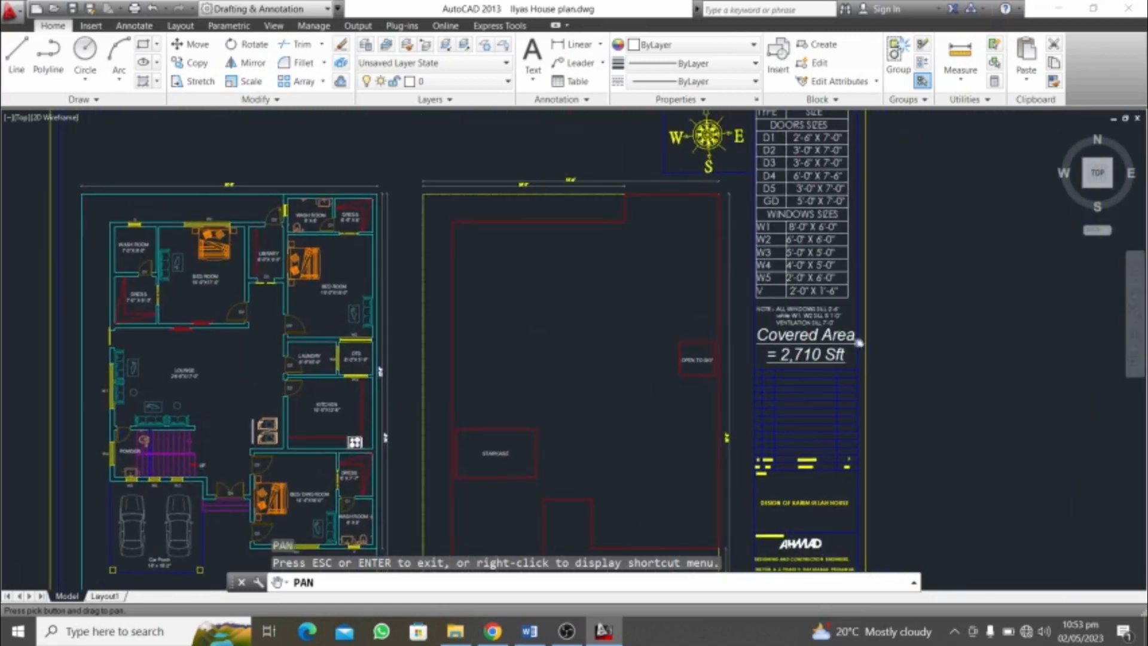
scroll(858, 341, "up", 4)
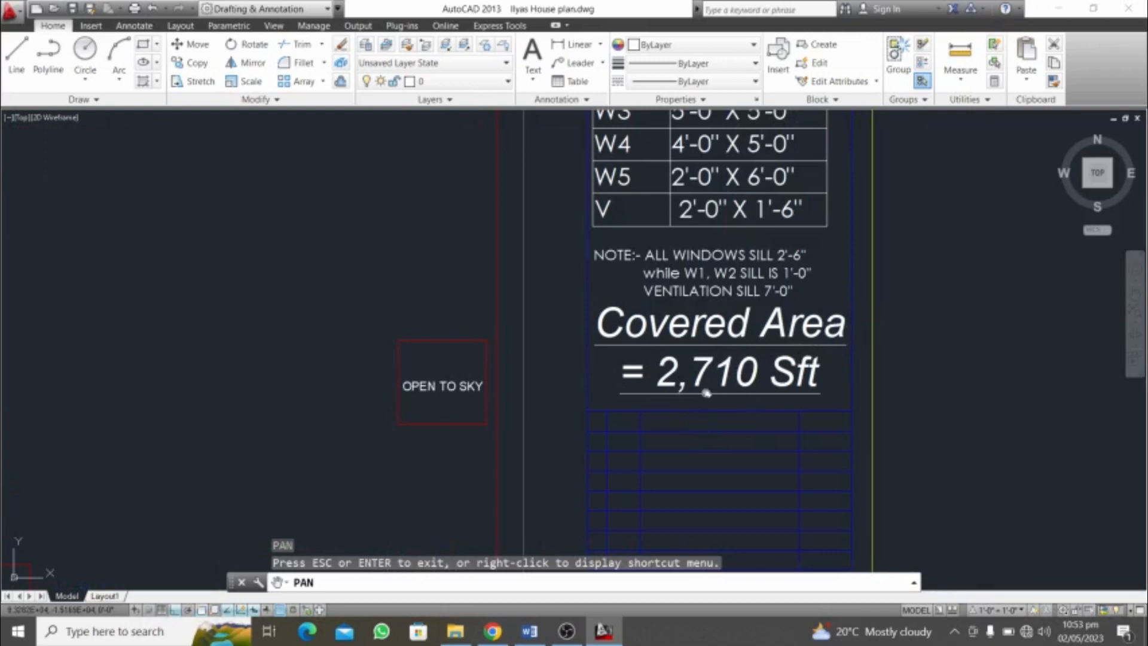
key("Escape")
key("Escape")
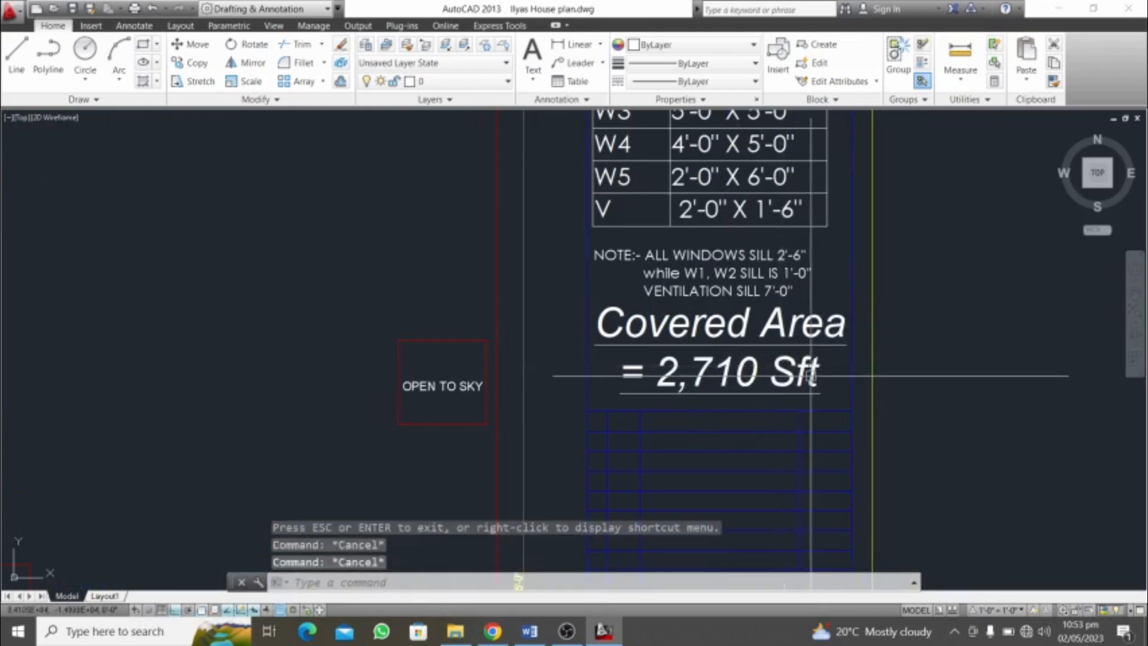
scroll(903, 417, "down", 6)
scroll(687, 359, "down", 4)
scroll(704, 379, "up", 6)
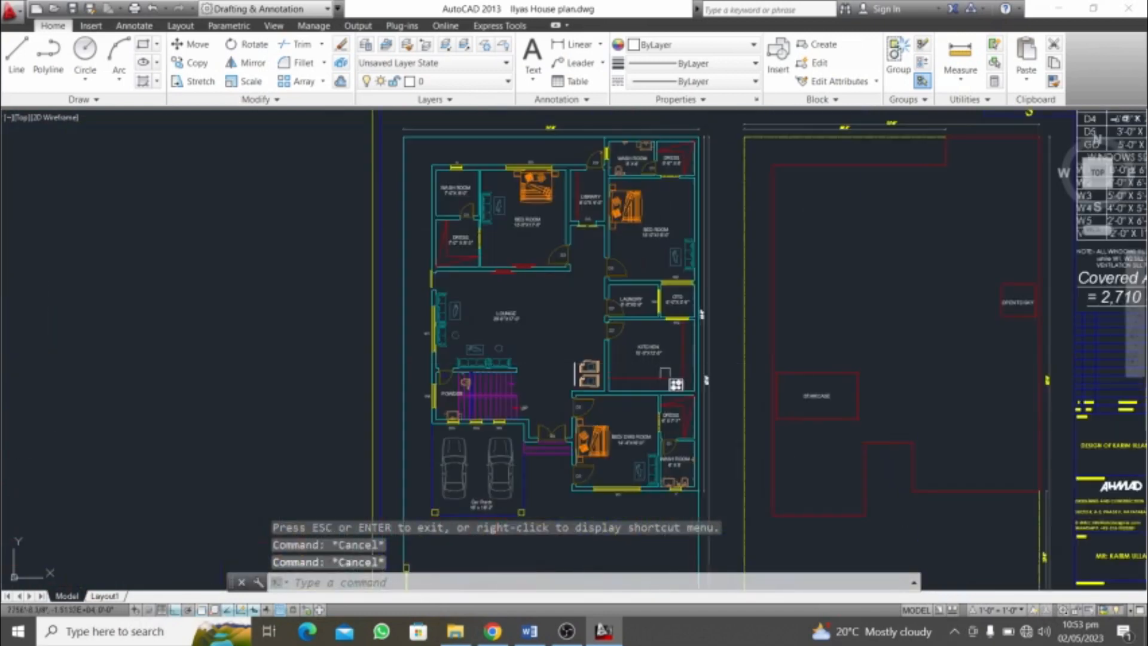
key("Escape")
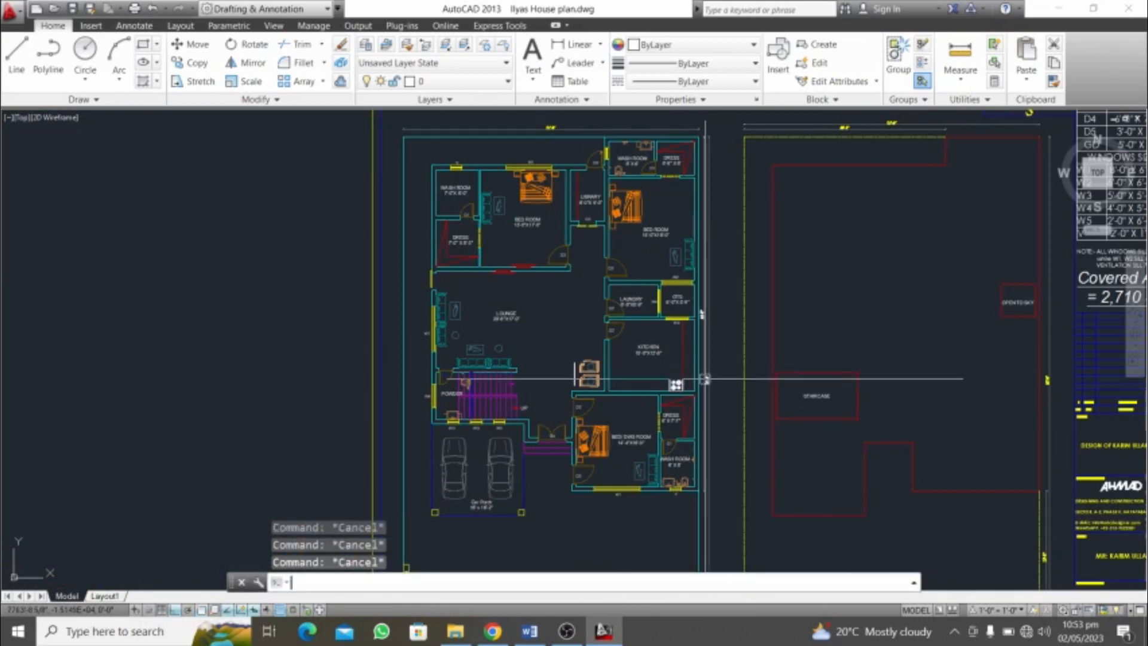